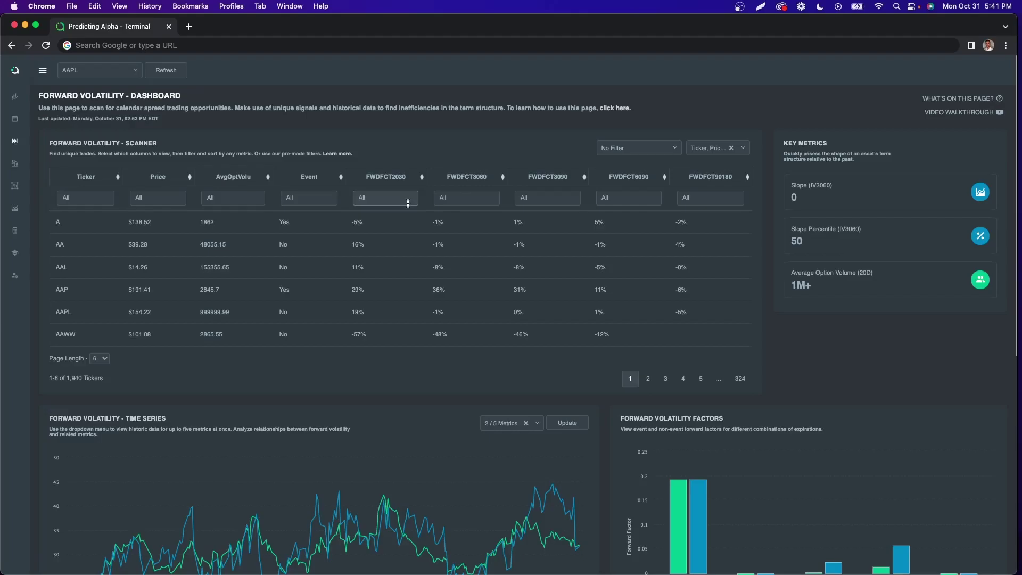
pyautogui.scroll(-1, 519, 280)
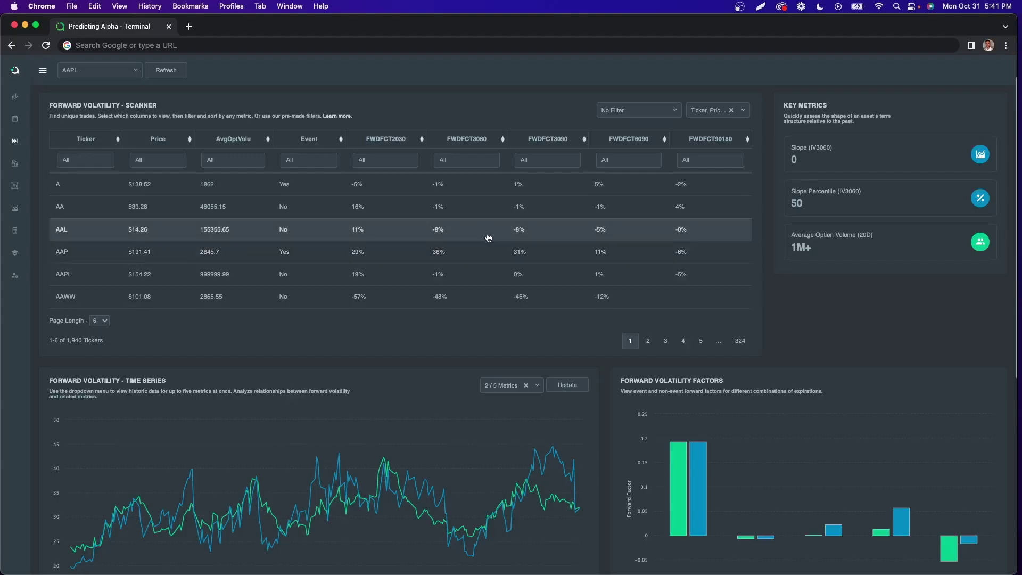
pyautogui.scroll(1, 493, 251)
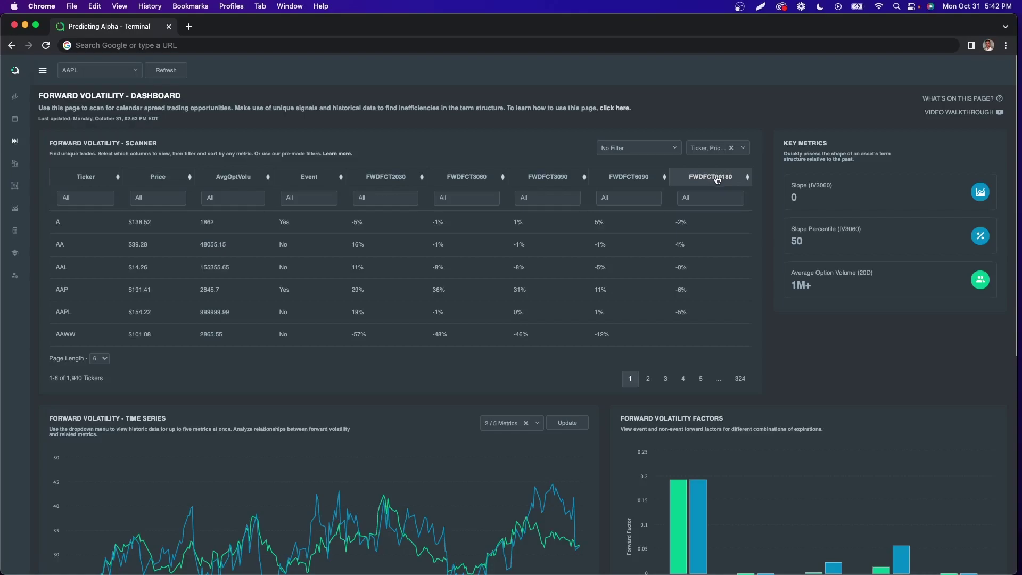
# Add Earnings, Name, Sector and Industry scanner columns, then view the strategy filter list.
pyautogui.click(705, 151)
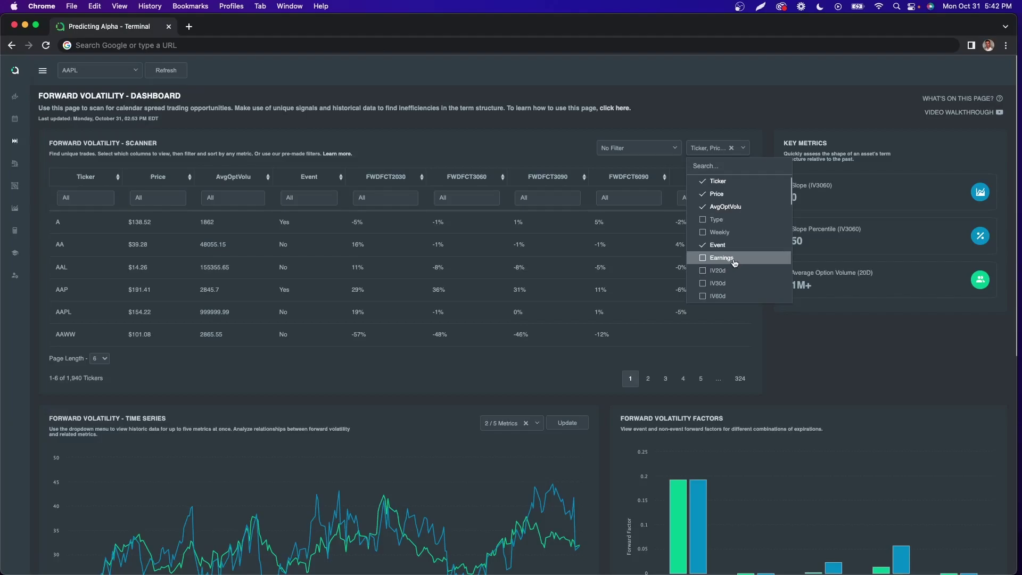
pyautogui.click(733, 261)
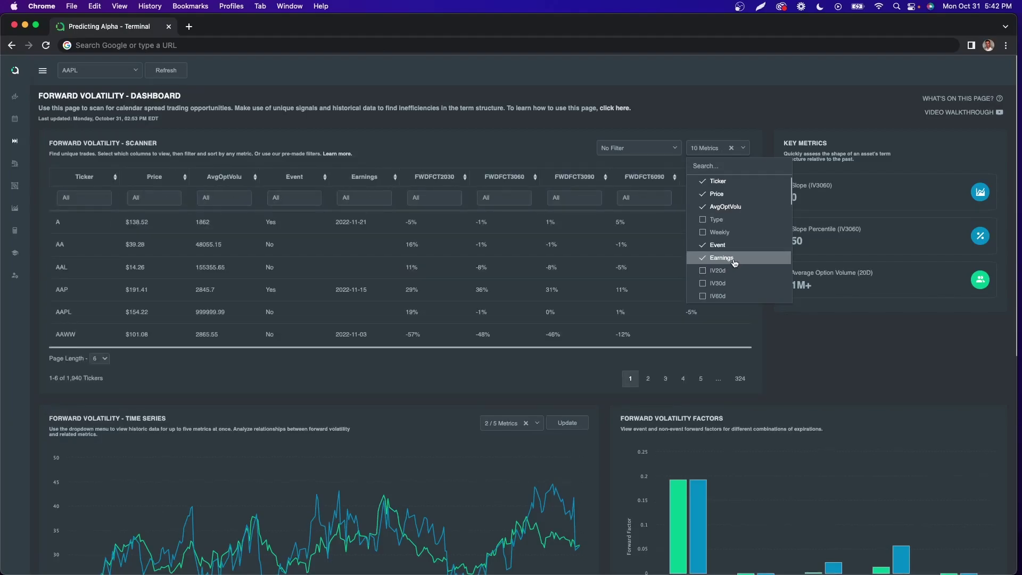
pyautogui.scroll(-5, 734, 262)
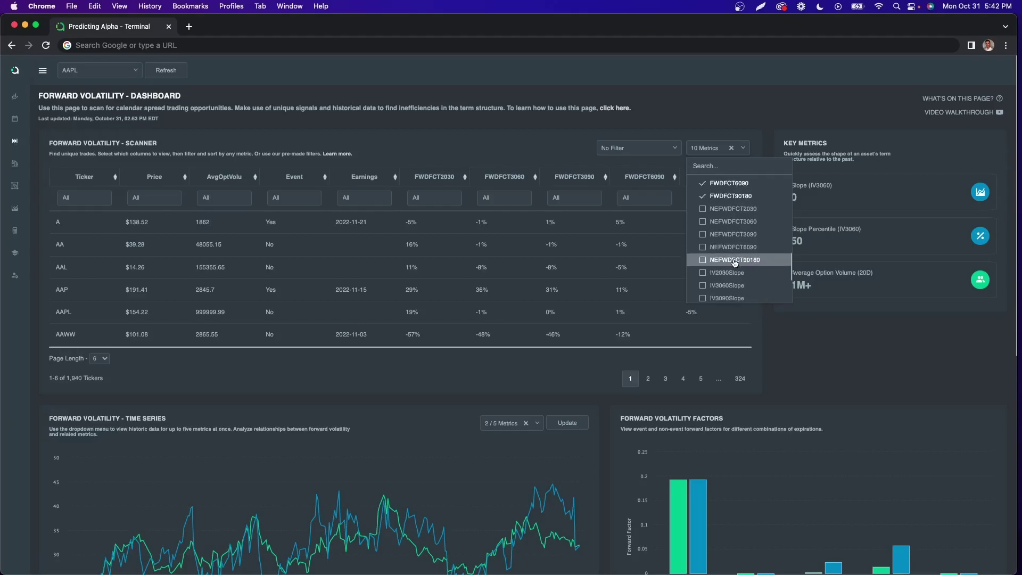
pyautogui.scroll(-2, 733, 263)
pyautogui.scroll(-2, 733, 263)
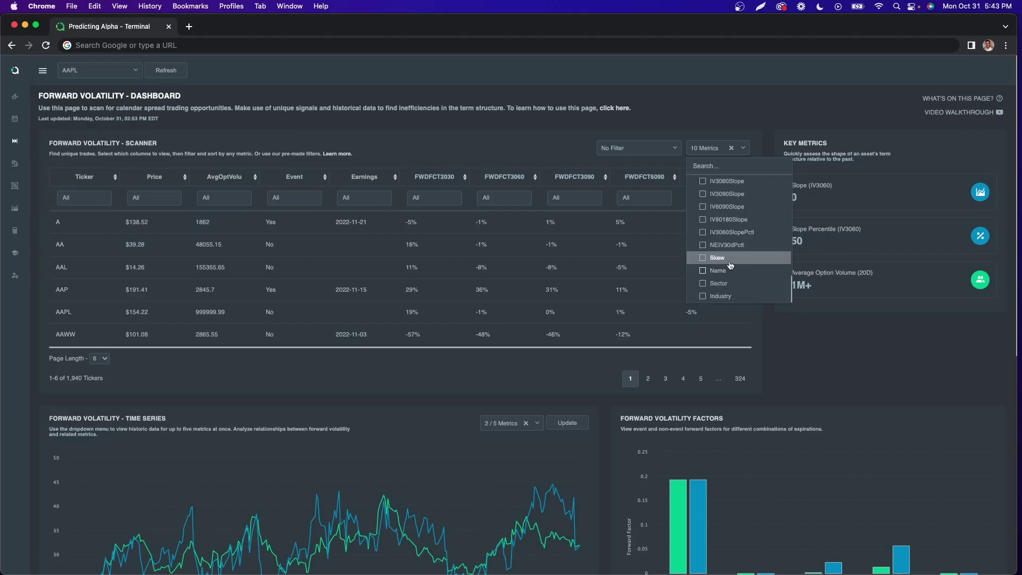
pyautogui.click(719, 270)
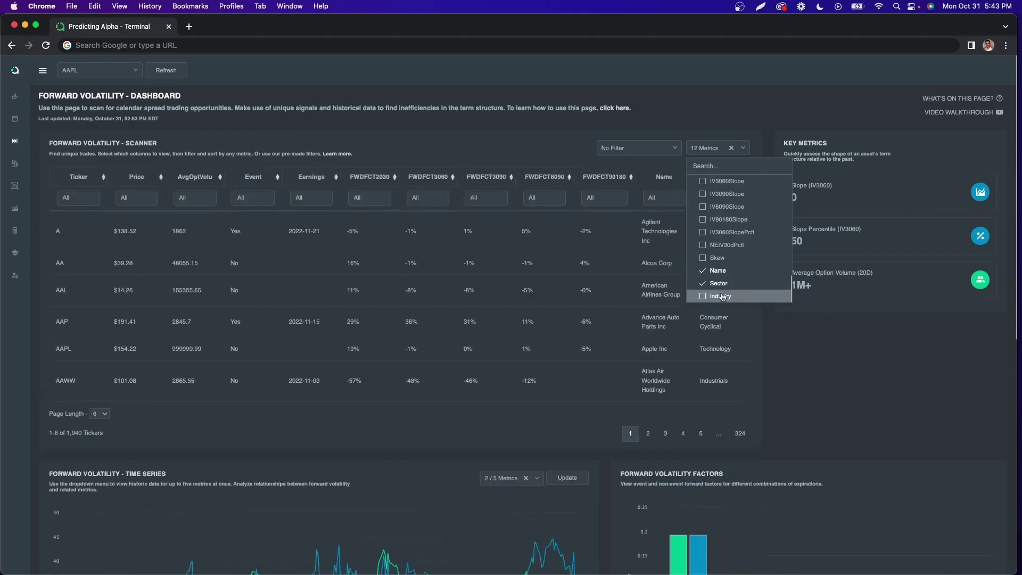
pyautogui.click(722, 297)
pyautogui.click(502, 144)
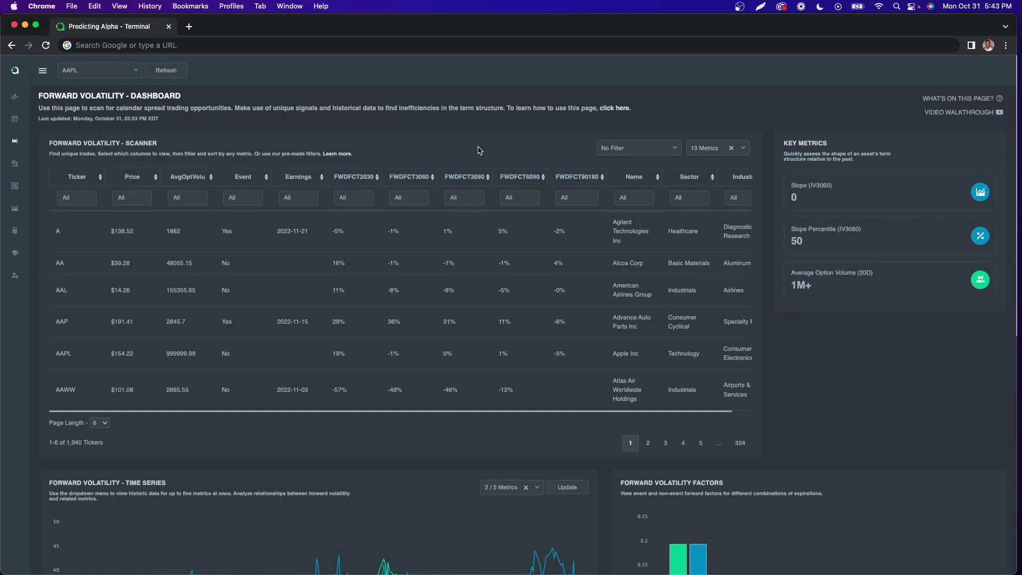
pyautogui.click(627, 148)
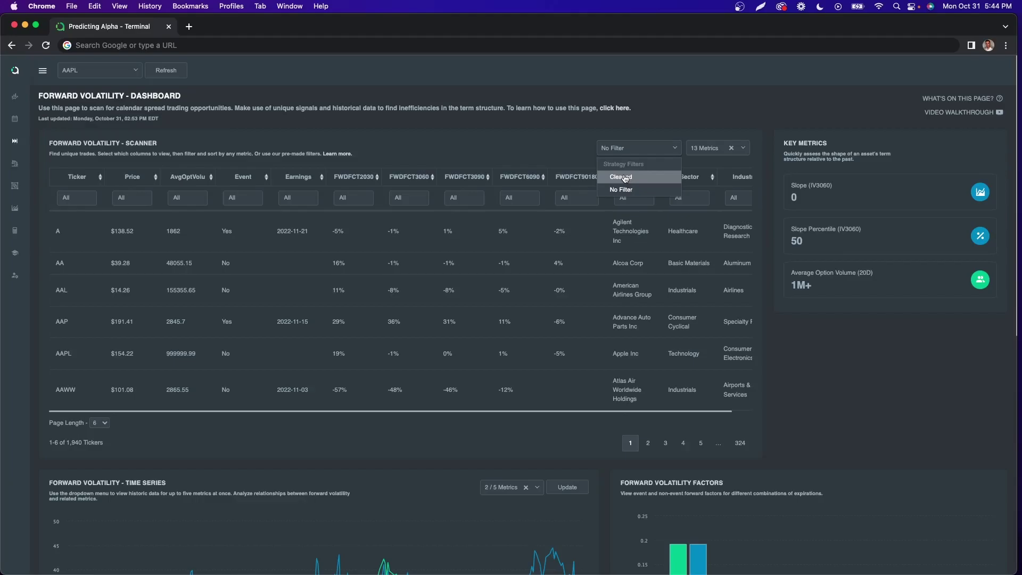
# Filter the scanner to price ≥10, average option volume ≥2000 and no event (585 tickers).
pyautogui.click(133, 199)
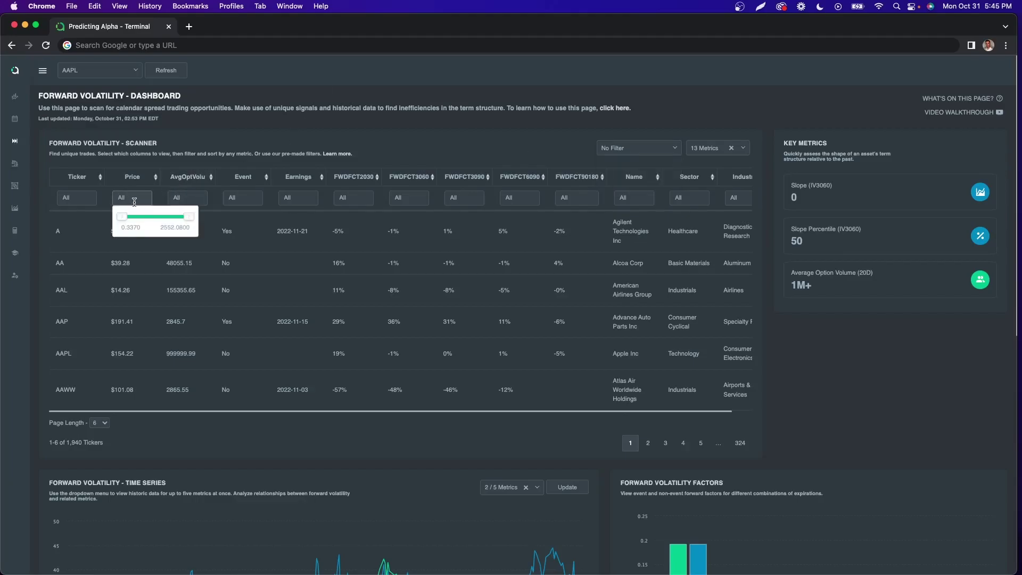
pyautogui.write('10')
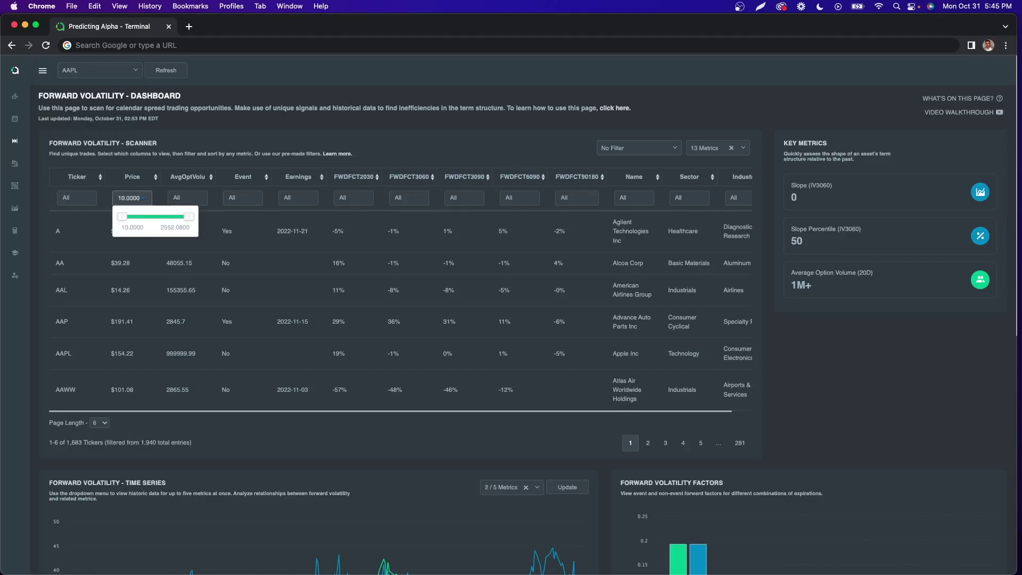
pyautogui.press('Return')
pyautogui.click(180, 194)
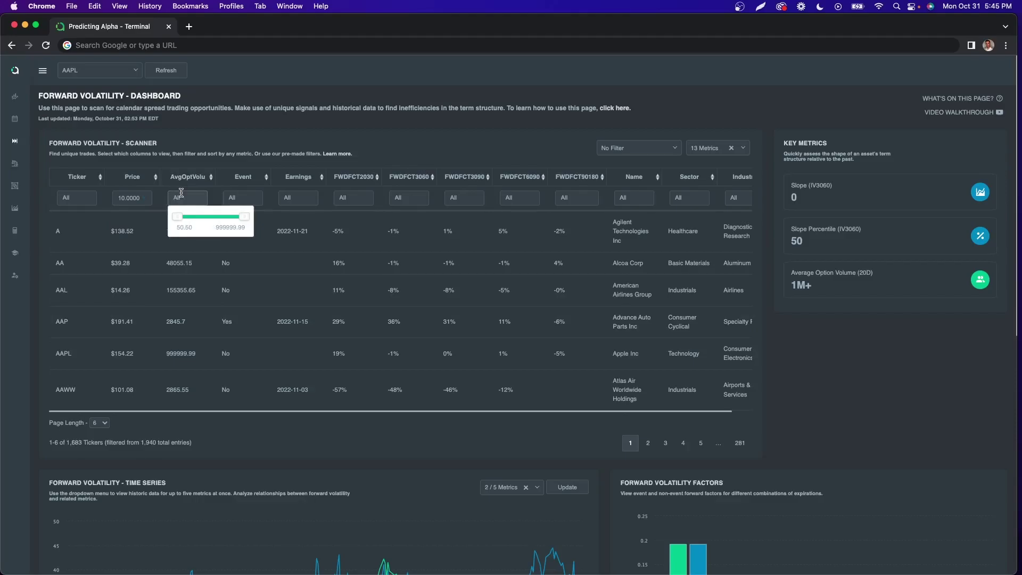
pyautogui.write('2000.00')
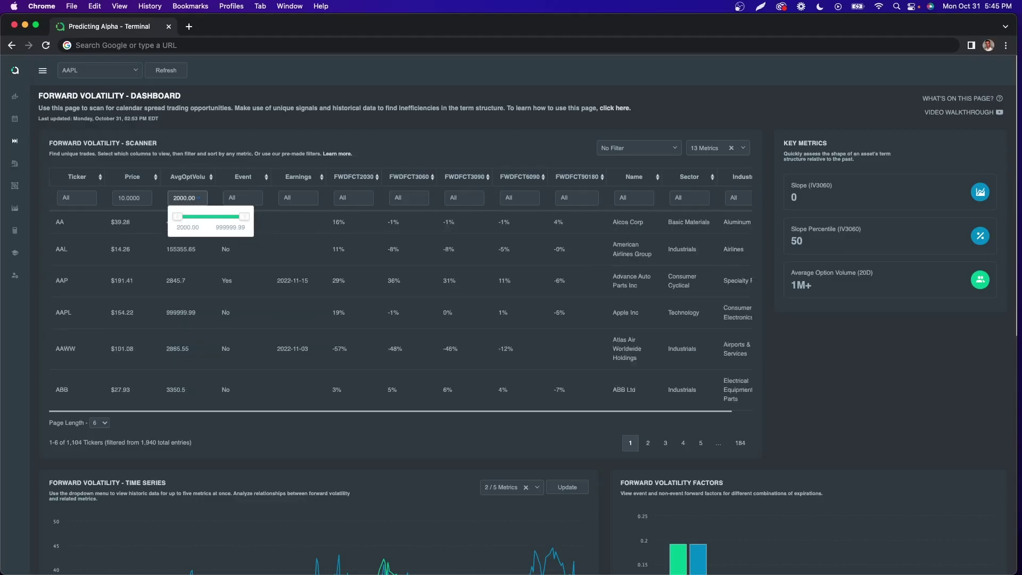
pyautogui.click(240, 195)
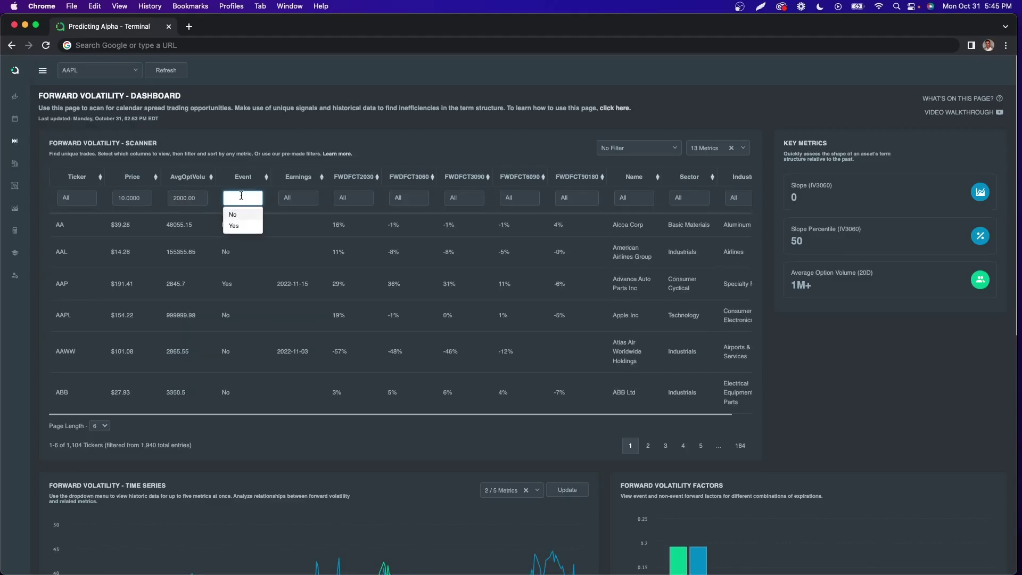
pyautogui.click(232, 215)
pyautogui.click(309, 133)
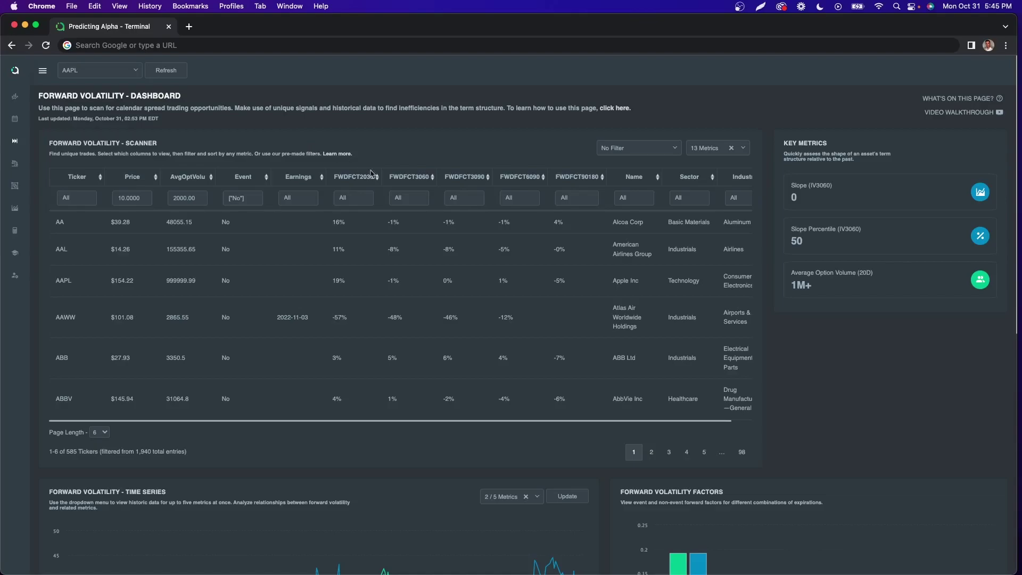
# Set the FWDFCT3060 filter range from -0.8443 to a maximum of 2, leaving 582 tickers.
pyautogui.click(405, 197)
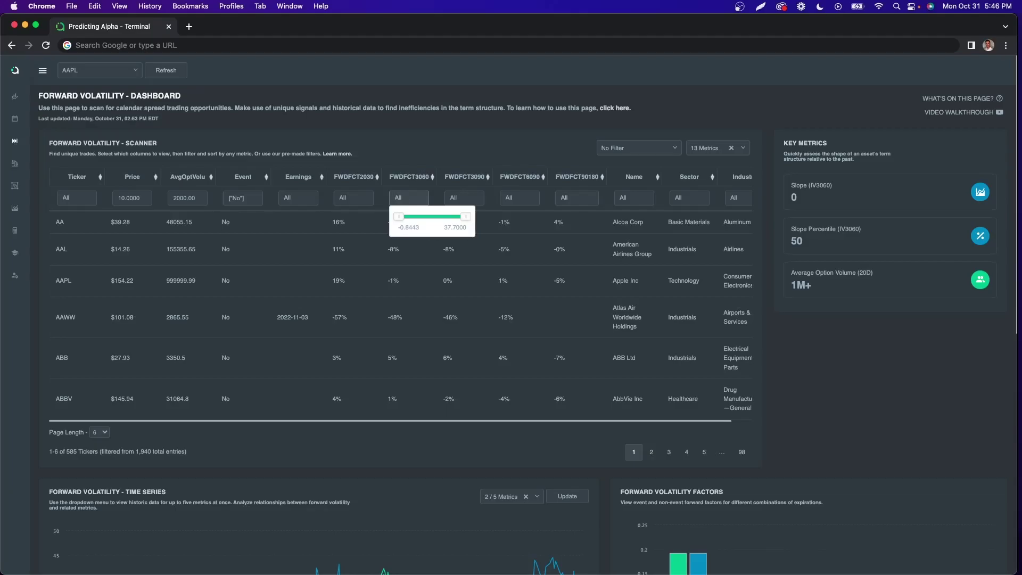
pyautogui.click(399, 197)
pyautogui.press('Return')
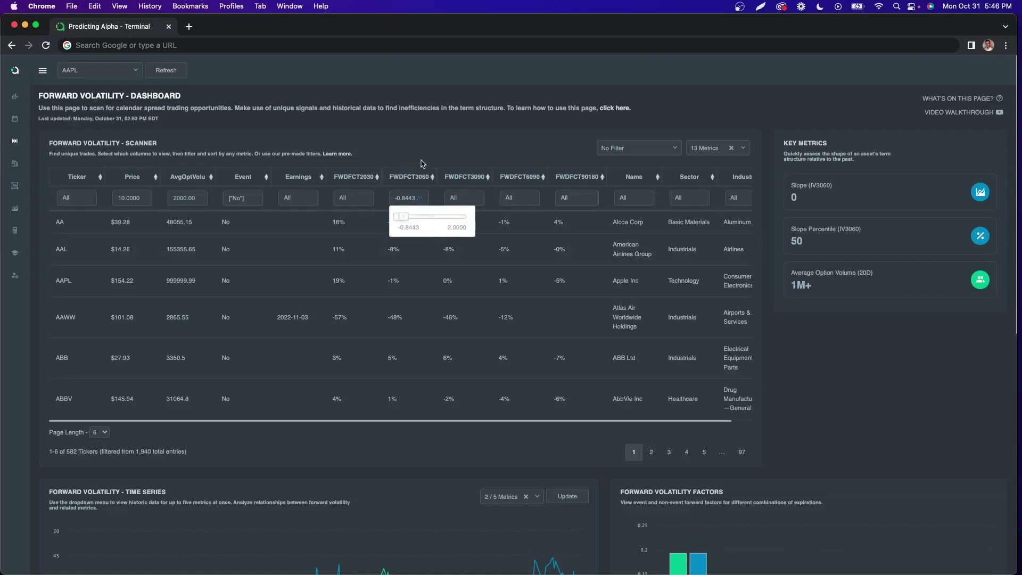
pyautogui.click(443, 138)
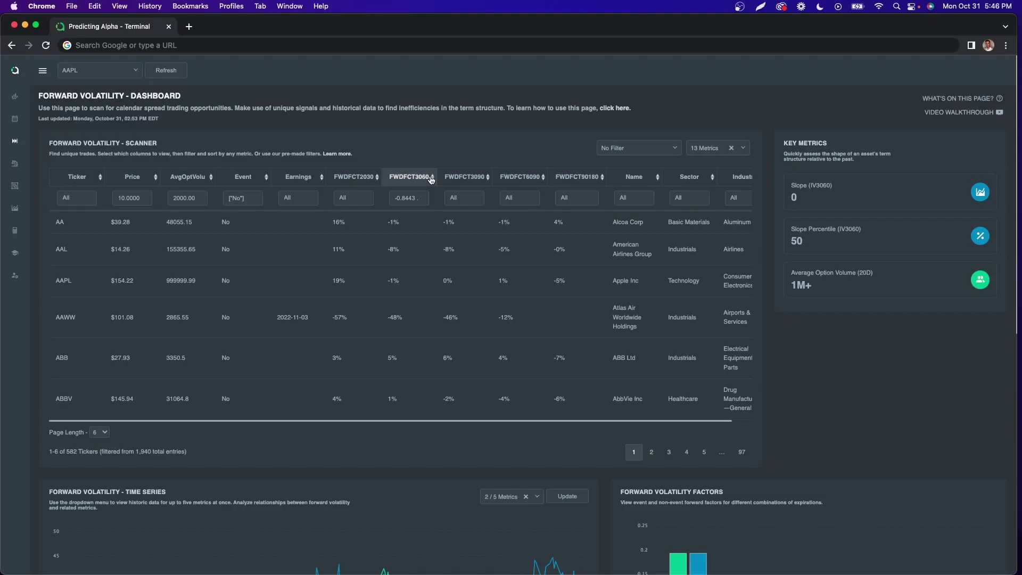
# Sort the scanner by FWDFCT3060 descending so FHN at 145% is on top.
pyautogui.click(431, 178)
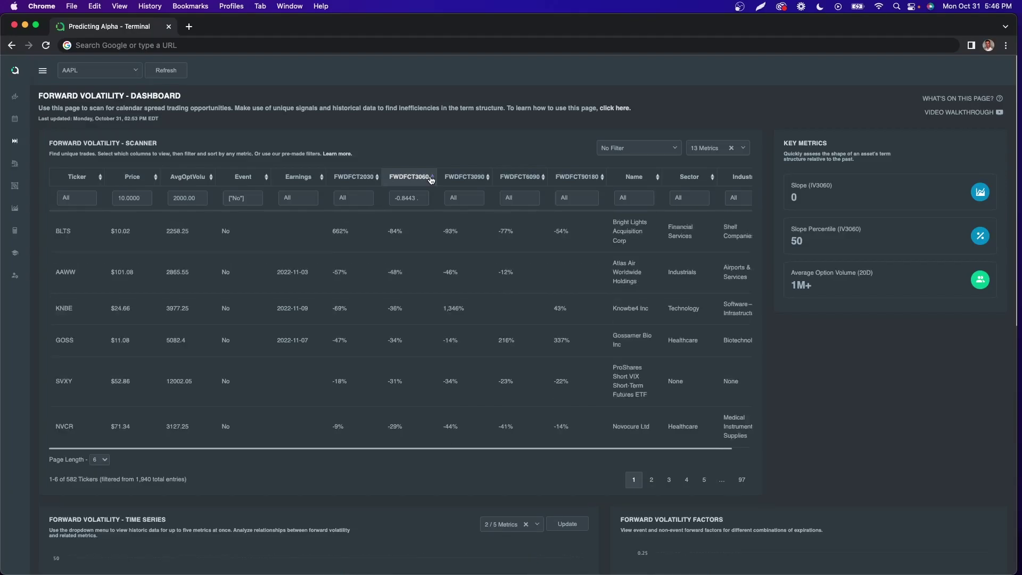
pyautogui.click(430, 177)
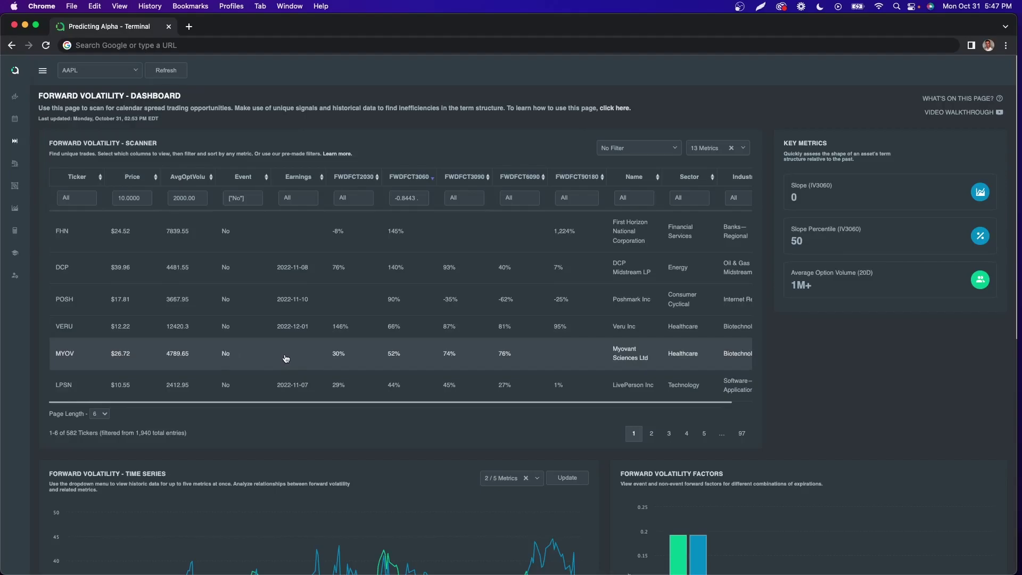
pyautogui.hscroll(2, 286, 358)
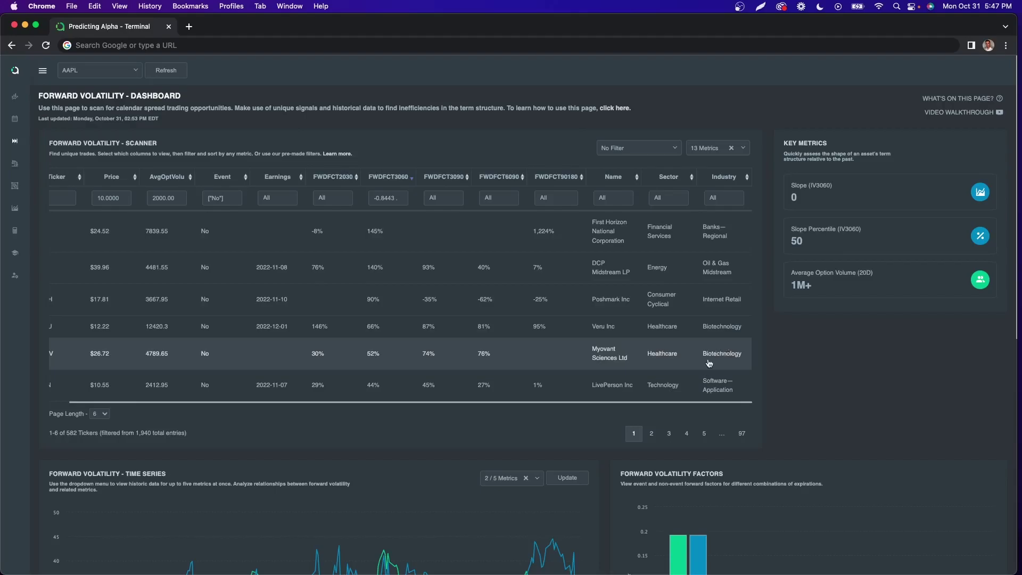
# Page through the results to page 3, where PRG shows a 31% FWDFCT3060.
pyautogui.click(651, 433)
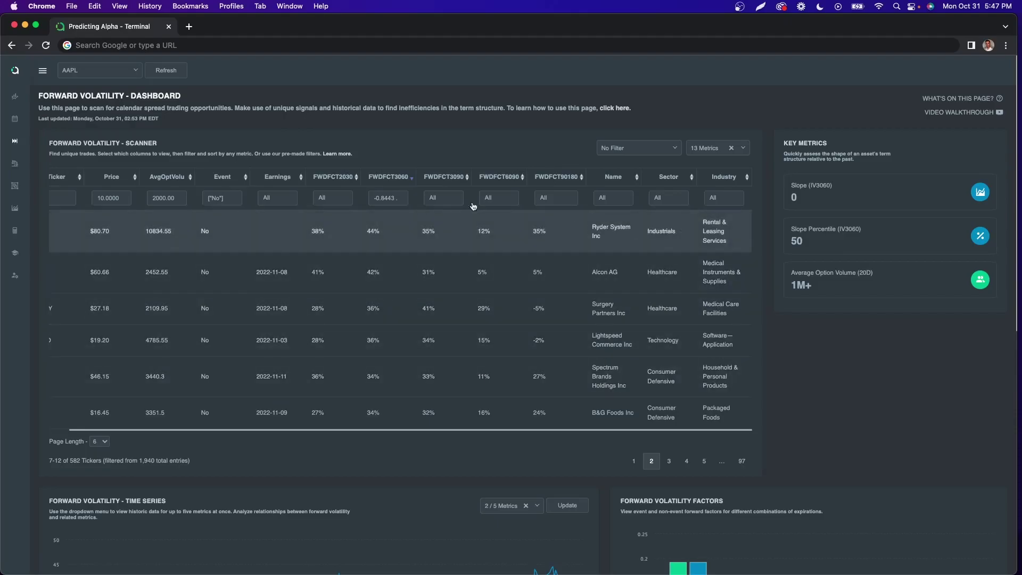
pyautogui.hscroll(-2, 376, 347)
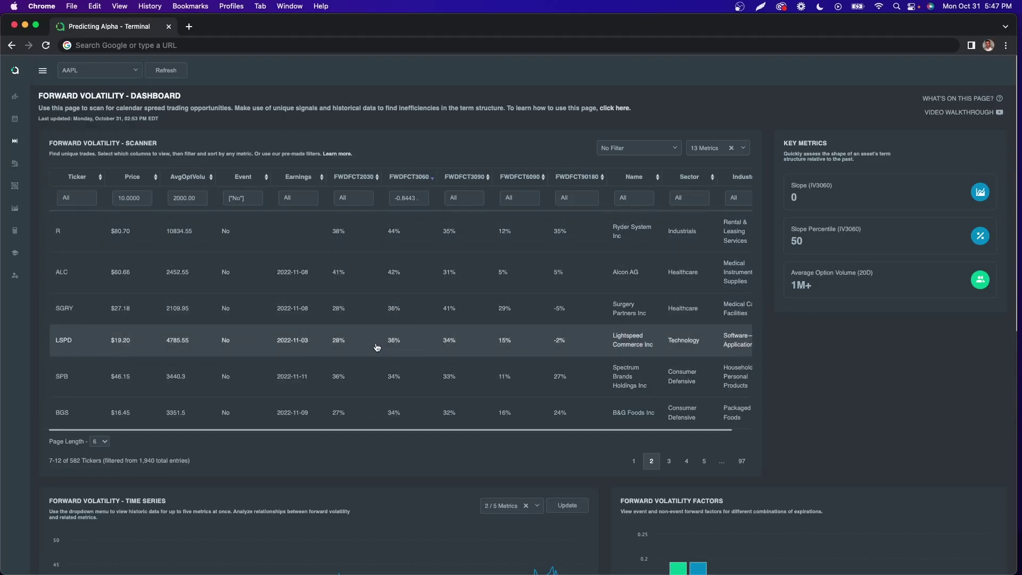
pyautogui.click(668, 461)
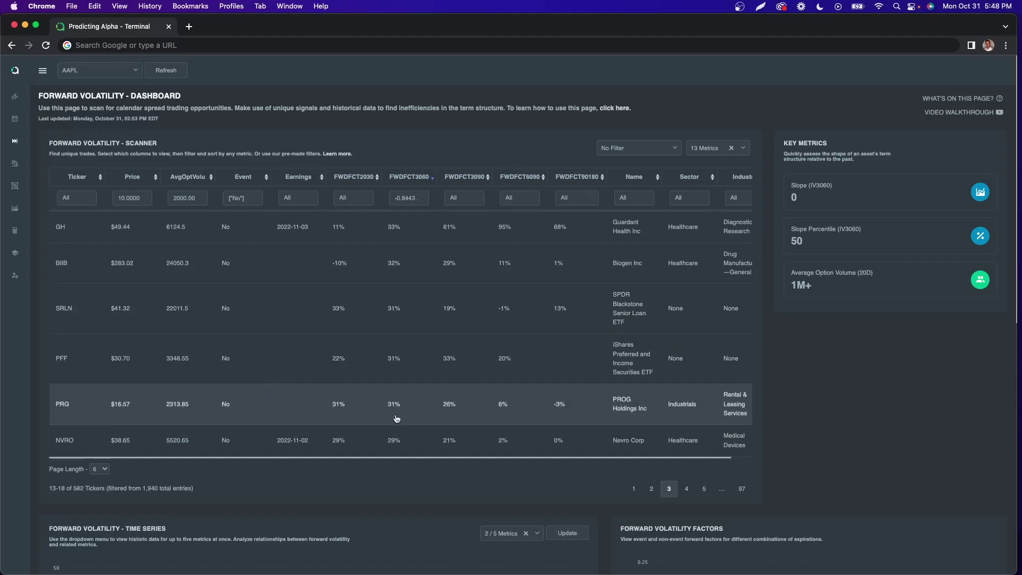
pyautogui.hscroll(2, 426, 416)
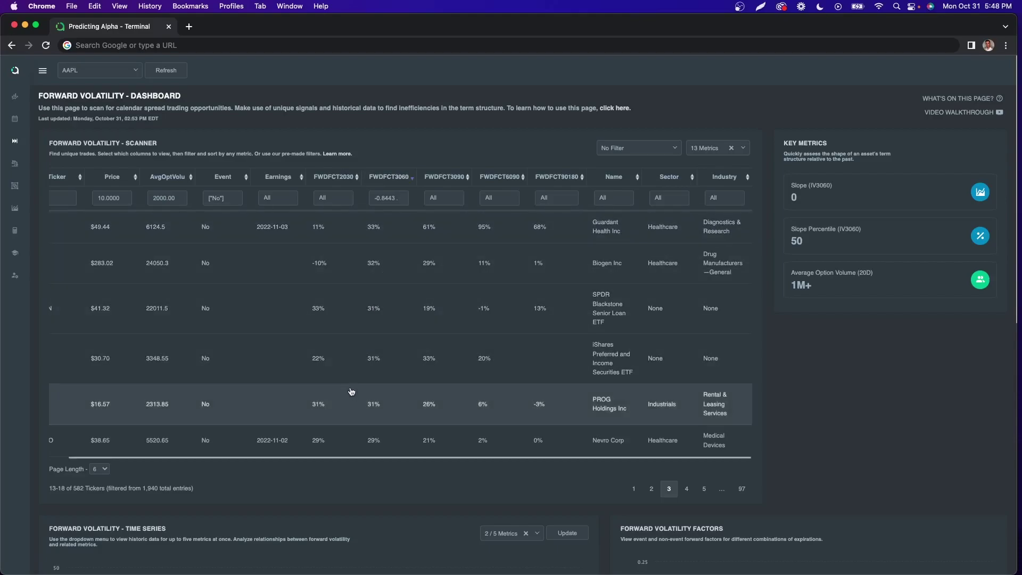
pyautogui.hscroll(-2, 349, 395)
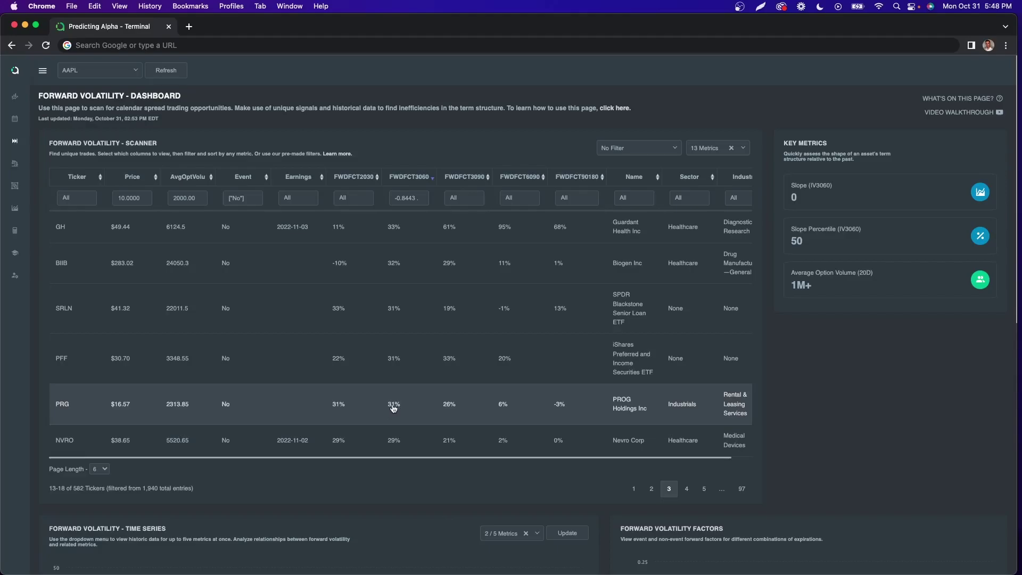
pyautogui.scroll(-3, 392, 407)
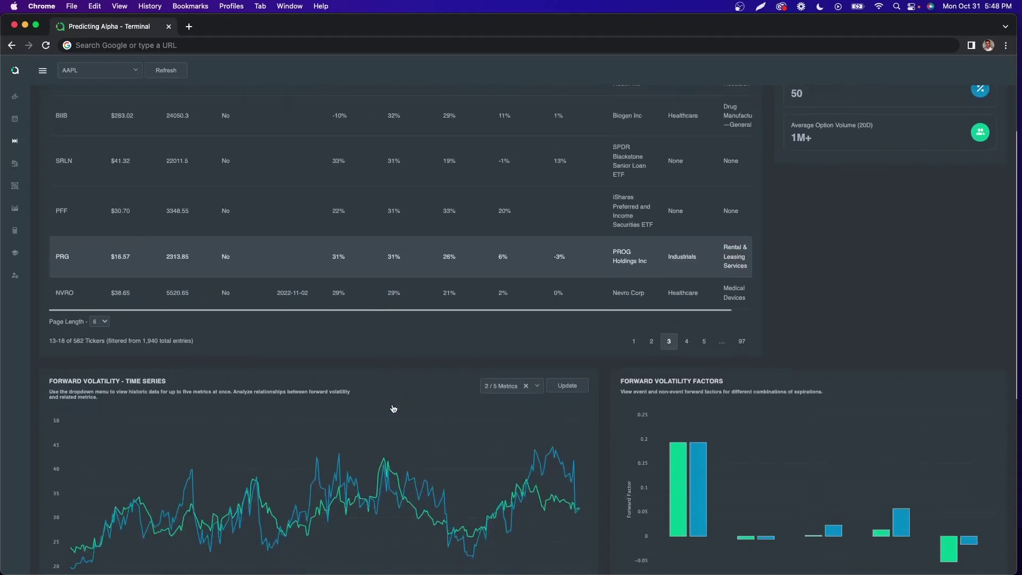
# Load PRG and review its key metrics: slope -0.31, slope percentile 10, 2.31k volume.
pyautogui.click(404, 259)
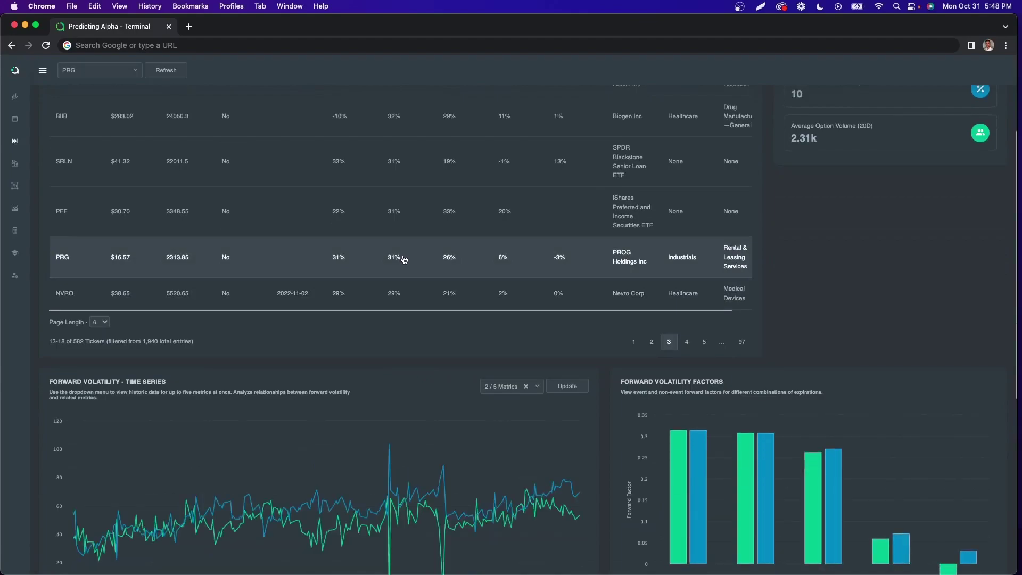
pyautogui.scroll(-2, 460, 331)
pyautogui.scroll(5, 459, 331)
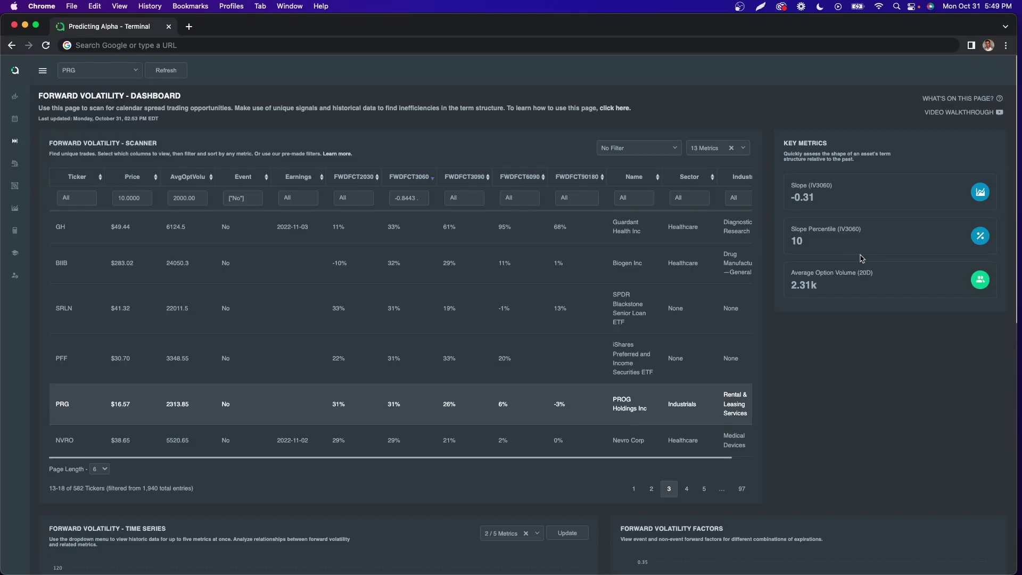
pyautogui.click(809, 243)
pyautogui.scroll(-1, 808, 244)
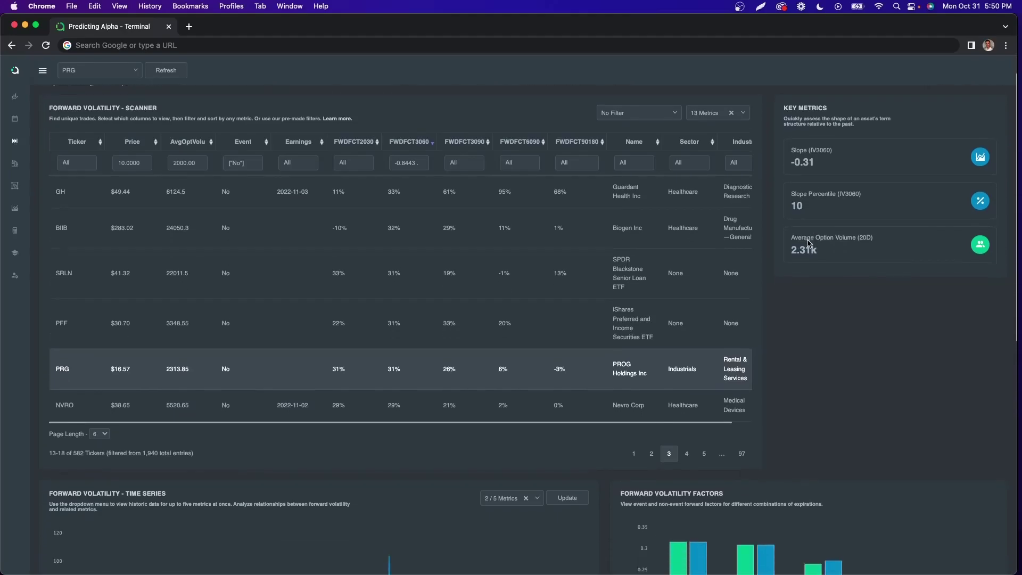
pyautogui.scroll(-5, 809, 243)
pyautogui.scroll(-3, 808, 243)
pyautogui.scroll(-2, 809, 244)
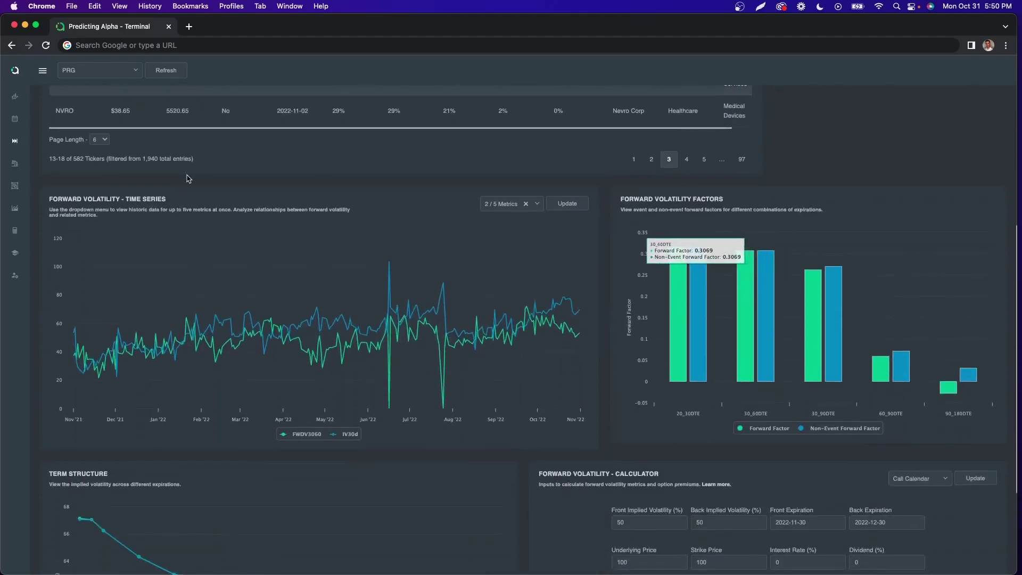
pyautogui.moveTo(49, 199); pyautogui.dragTo(162, 197)
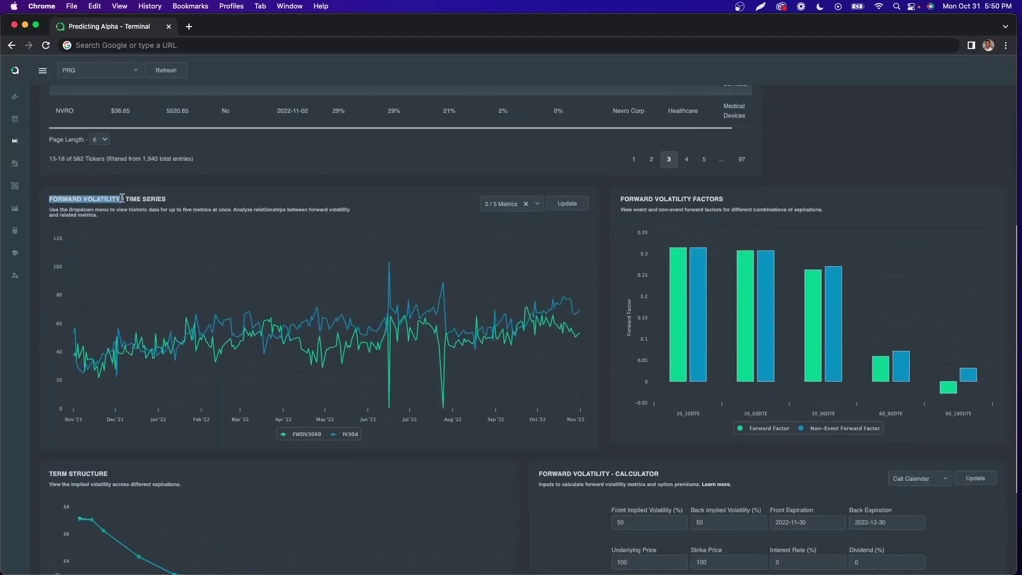
pyautogui.click(162, 197)
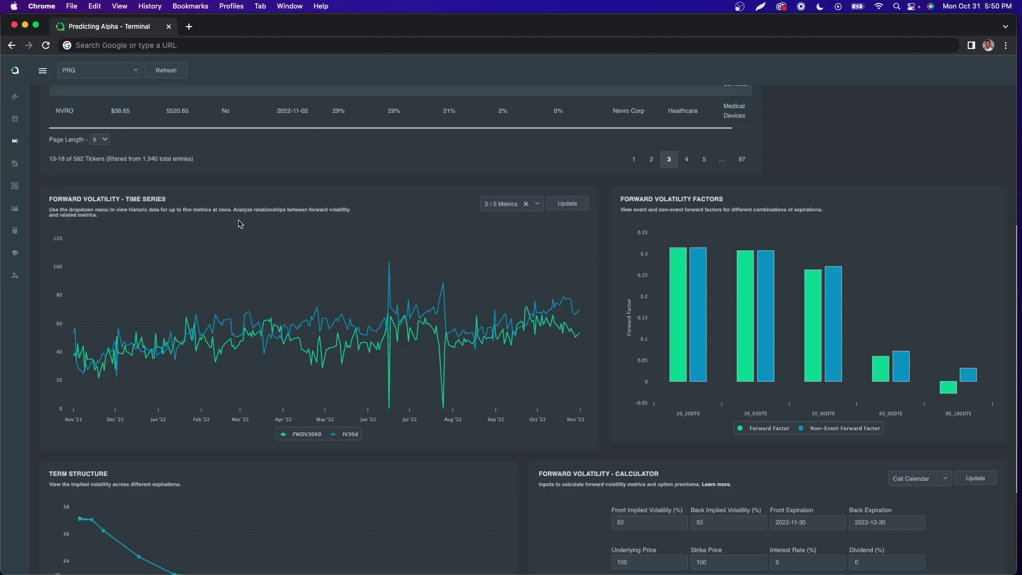
pyautogui.click(503, 204)
pyautogui.scroll(-3, 502, 317)
pyautogui.scroll(-3, 503, 317)
pyautogui.scroll(-3, 502, 317)
pyautogui.scroll(-2, 502, 317)
pyautogui.scroll(-2, 502, 316)
pyautogui.scroll(2, 511, 296)
pyautogui.scroll(2, 523, 280)
pyautogui.scroll(2, 525, 276)
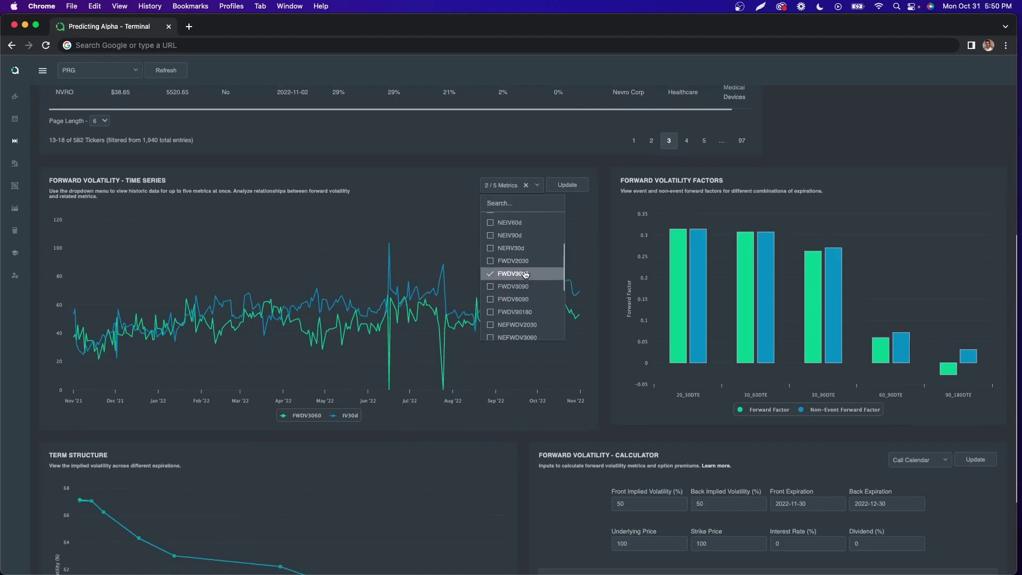
pyautogui.click(404, 298)
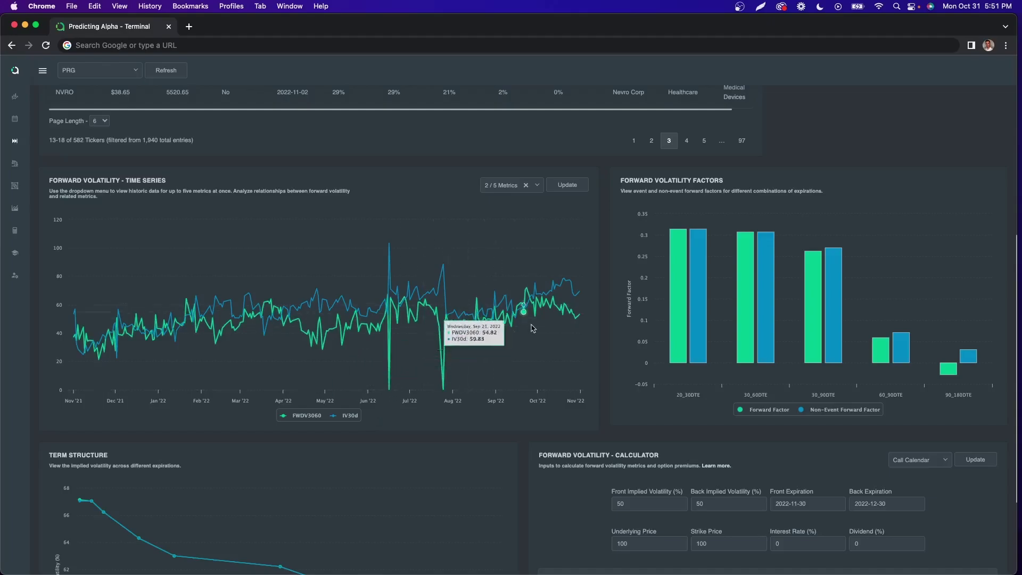
pyautogui.moveTo(502, 299)
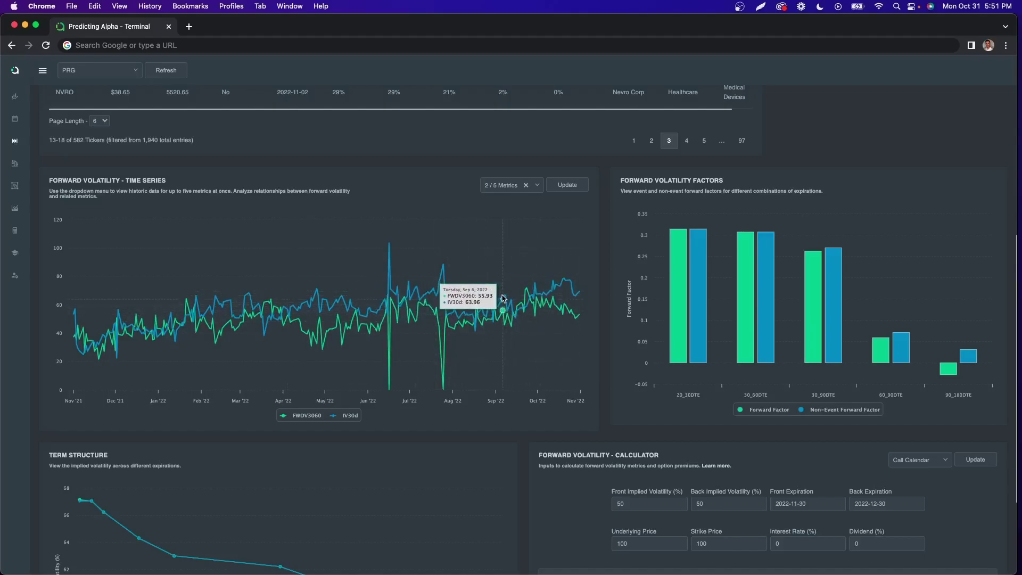
# Zoom the chart into late August–October and the latest month, resetting to the full year after each.
pyautogui.moveTo(482, 302); pyautogui.dragTo(601, 304)
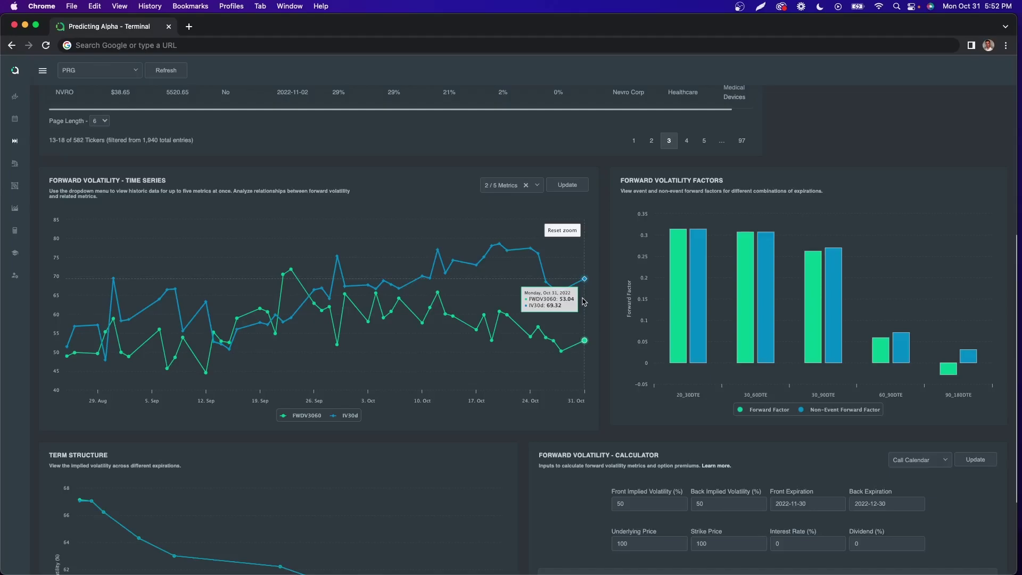
pyautogui.click(562, 230)
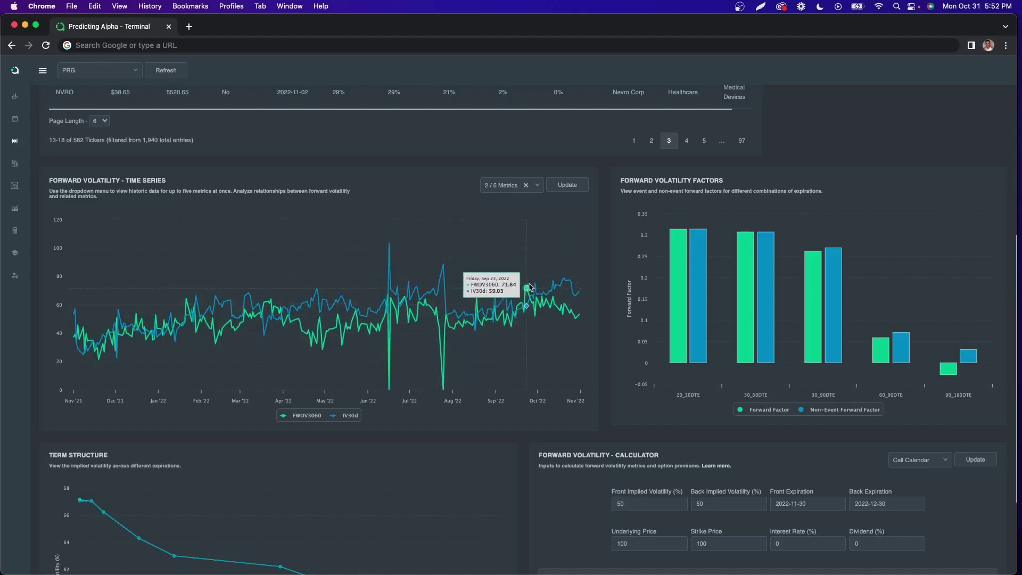
pyautogui.moveTo(534, 292); pyautogui.dragTo(581, 289)
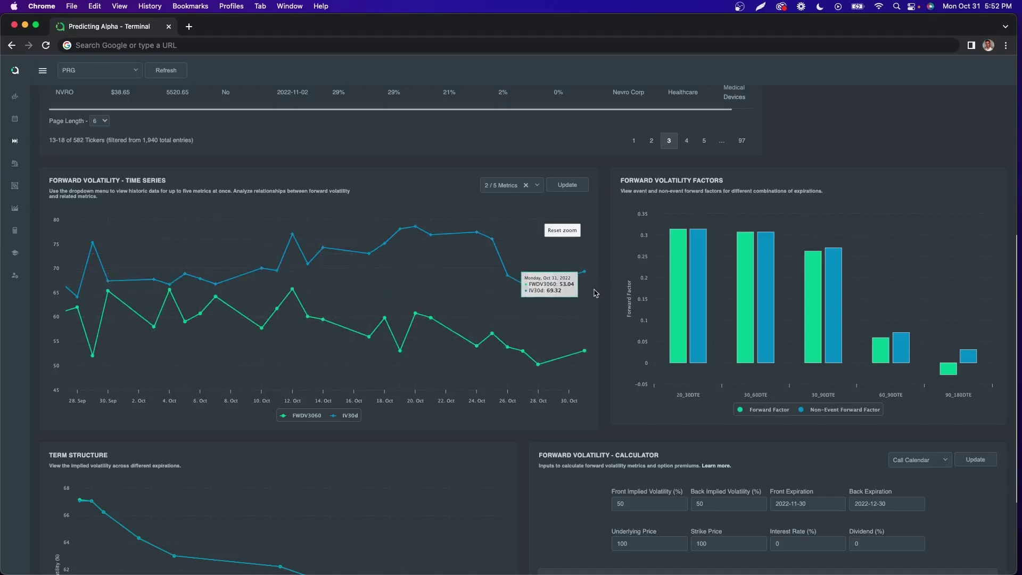
pyautogui.click(563, 230)
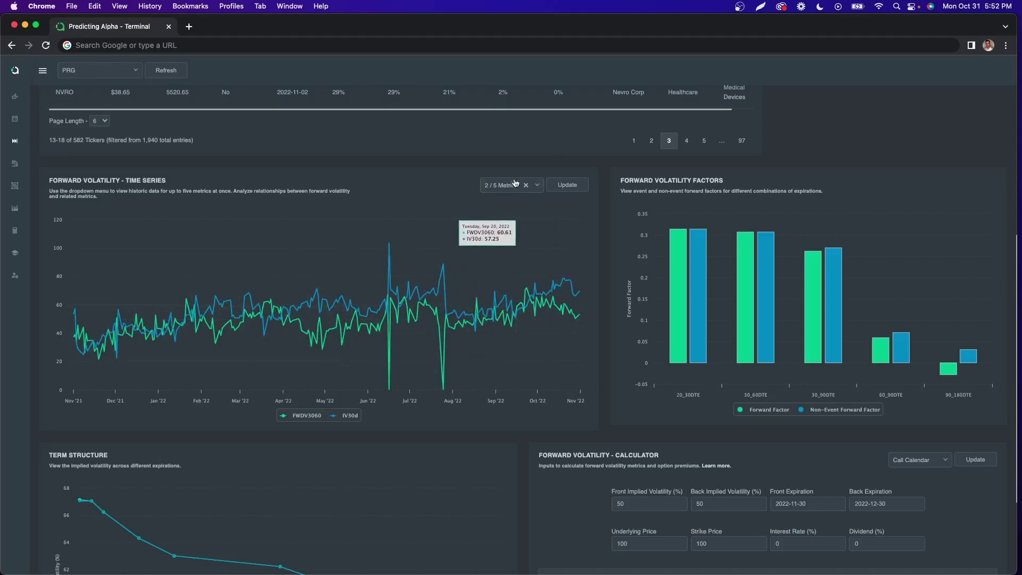
# Chart IV3060Slope, hide the IV30d and FWDV3060 lines, and zoom into late August–October.
pyautogui.click(496, 189)
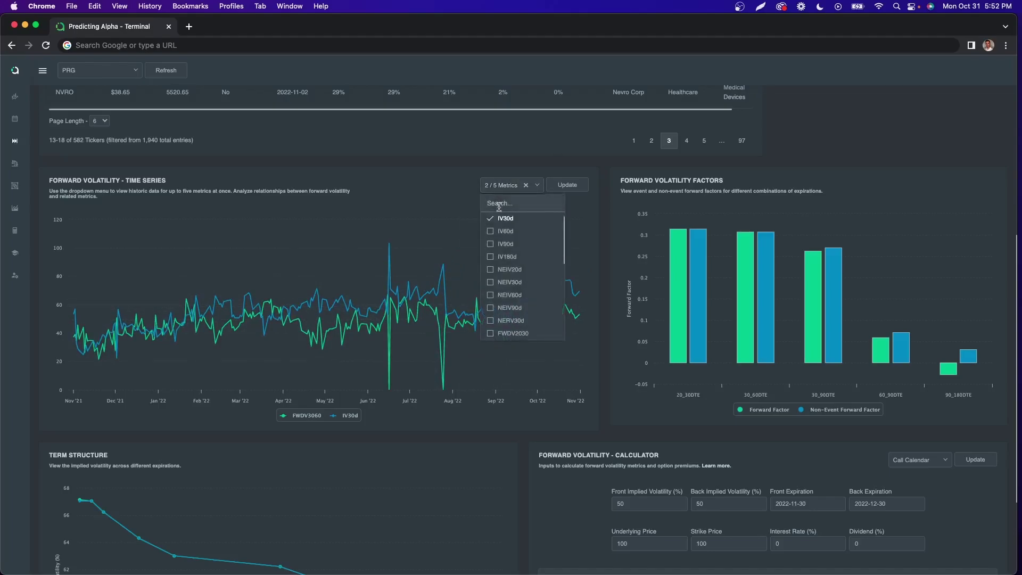
pyautogui.scroll(-3, 516, 280)
pyautogui.scroll(-2, 517, 271)
pyautogui.scroll(-2, 517, 251)
pyautogui.scroll(-2, 518, 236)
pyautogui.scroll(1, 517, 272)
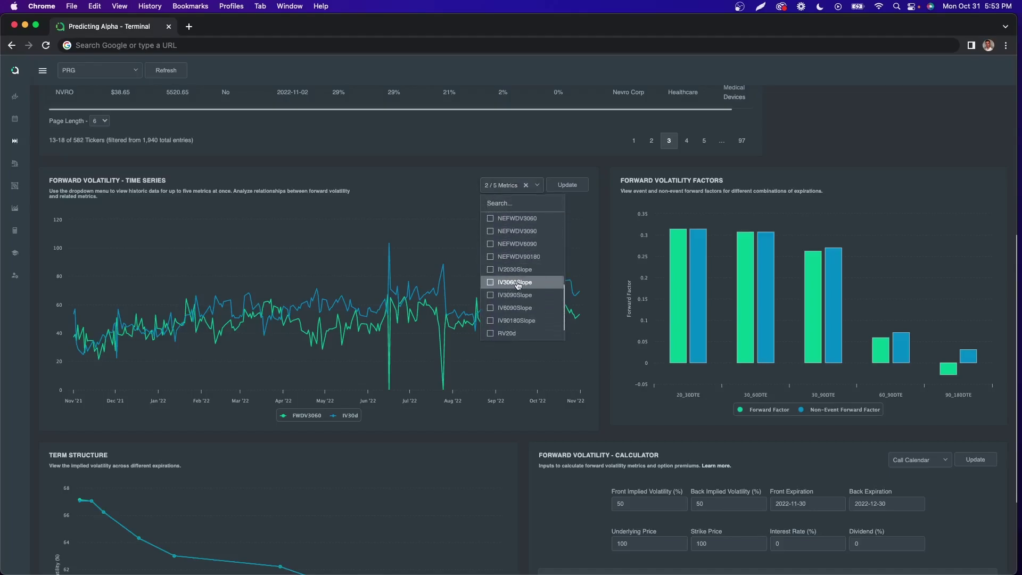
pyautogui.click(532, 285)
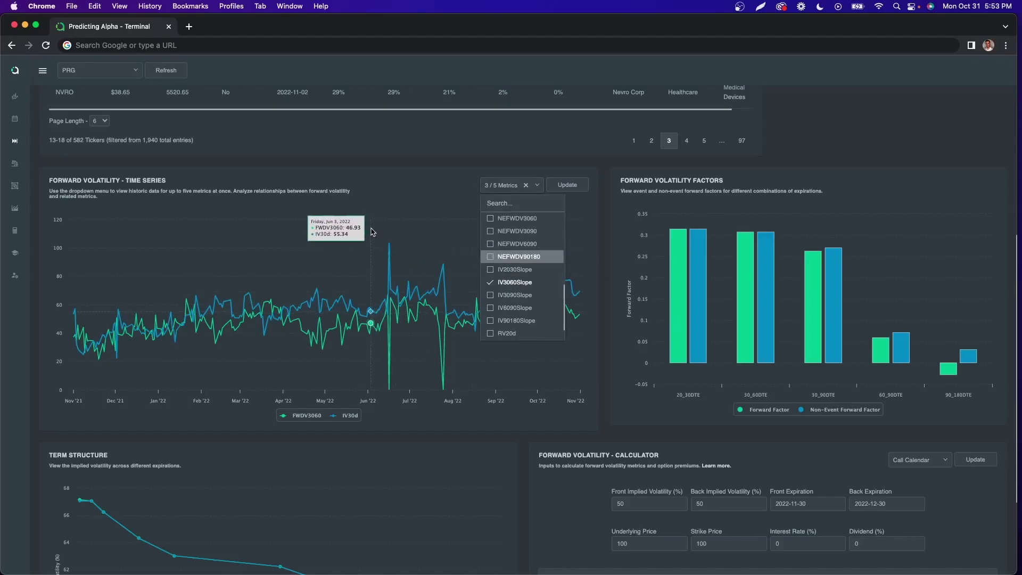
pyautogui.click(567, 189)
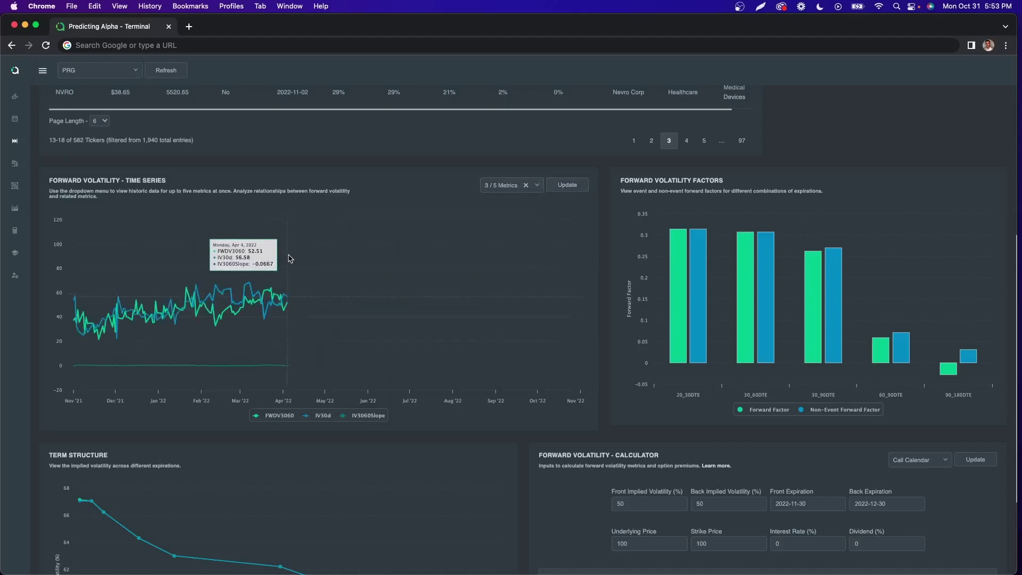
pyautogui.click(323, 415)
pyautogui.click(281, 416)
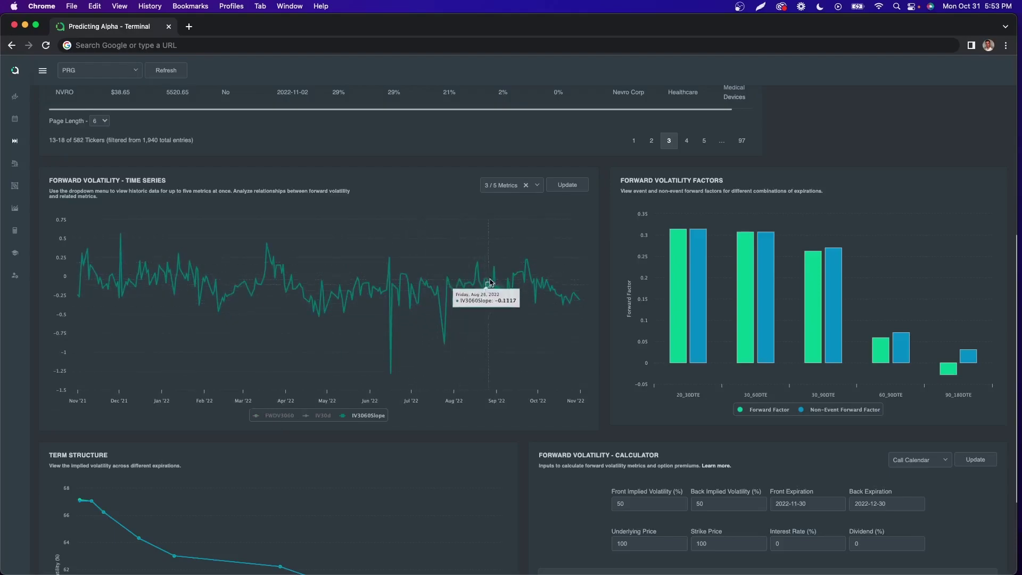
pyautogui.moveTo(480, 281)
pyautogui.moveTo(480, 281); pyautogui.dragTo(584, 287)
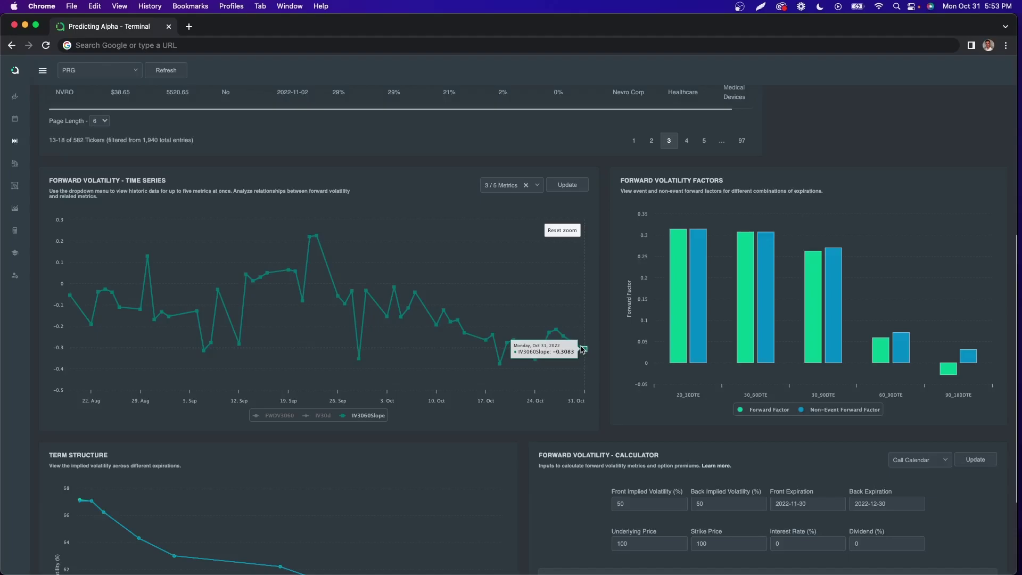
pyautogui.scroll(1, 438, 219)
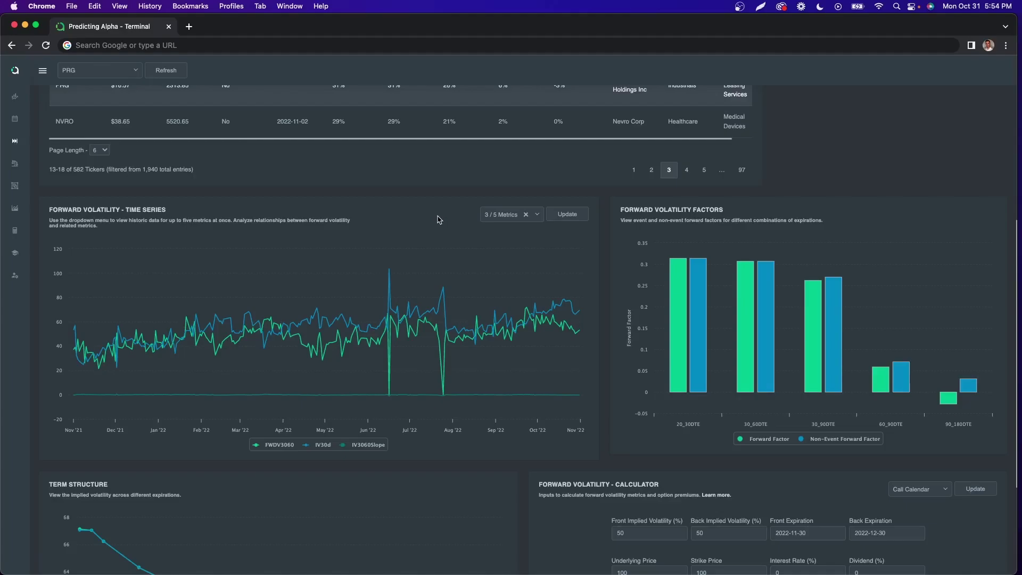
# Add RV20d and Price to the chart and hide the IV3060Slope line.
pyautogui.click(499, 214)
pyautogui.scroll(-3, 522, 316)
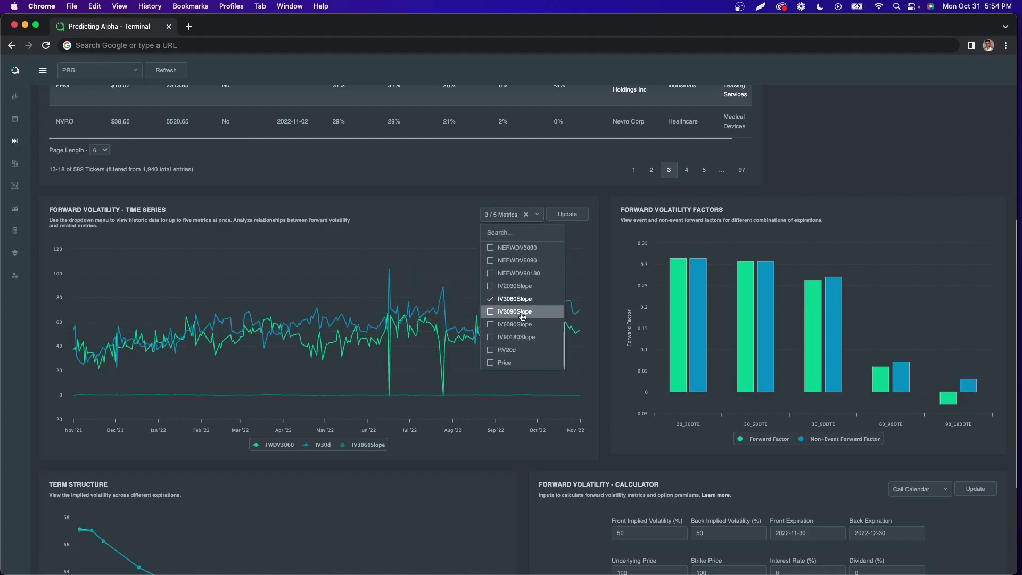
pyautogui.click(517, 352)
pyautogui.click(511, 362)
pyautogui.click(567, 214)
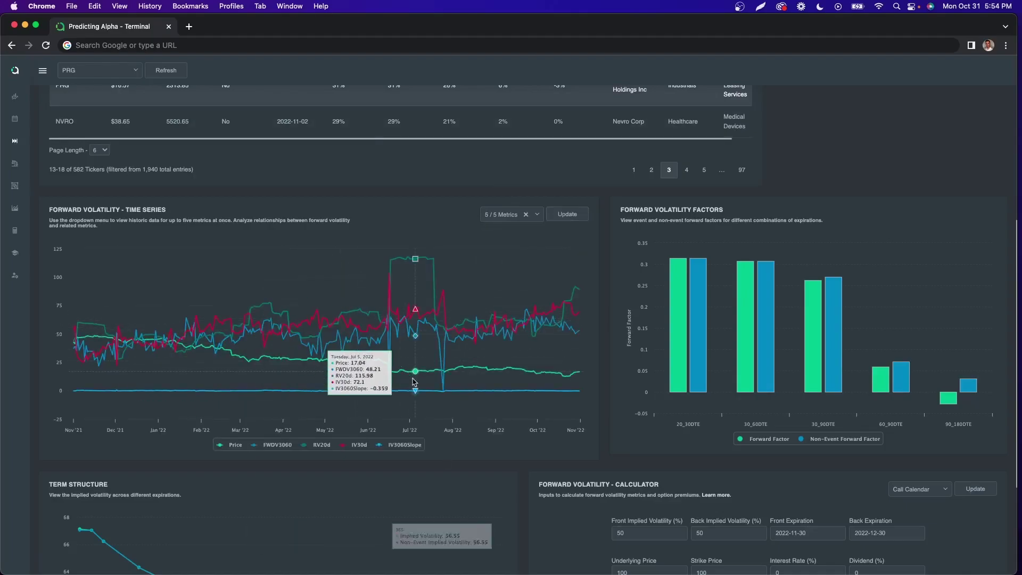
pyautogui.click(404, 445)
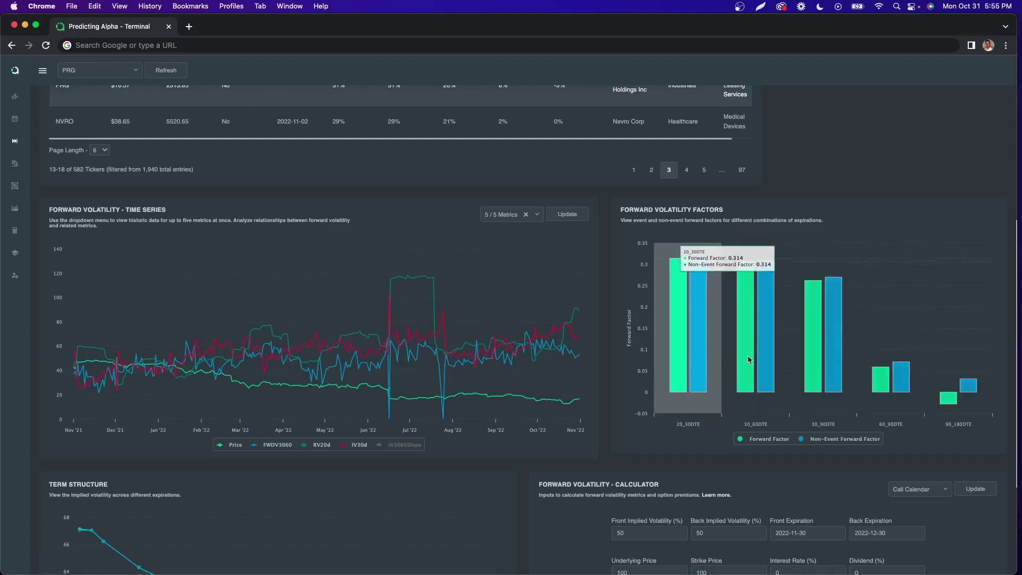
pyautogui.scroll(5, 781, 362)
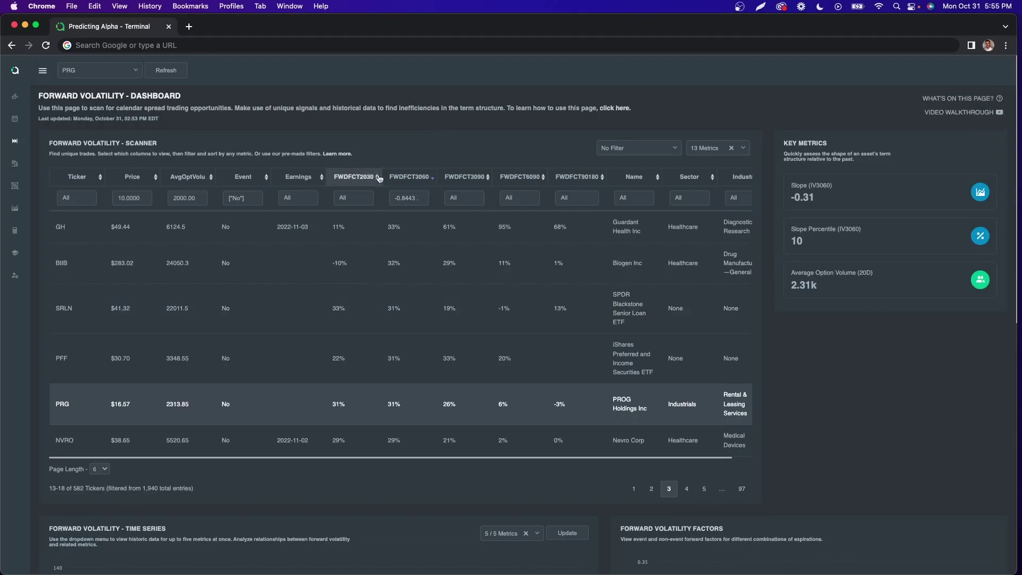
pyautogui.scroll(-5, 724, 395)
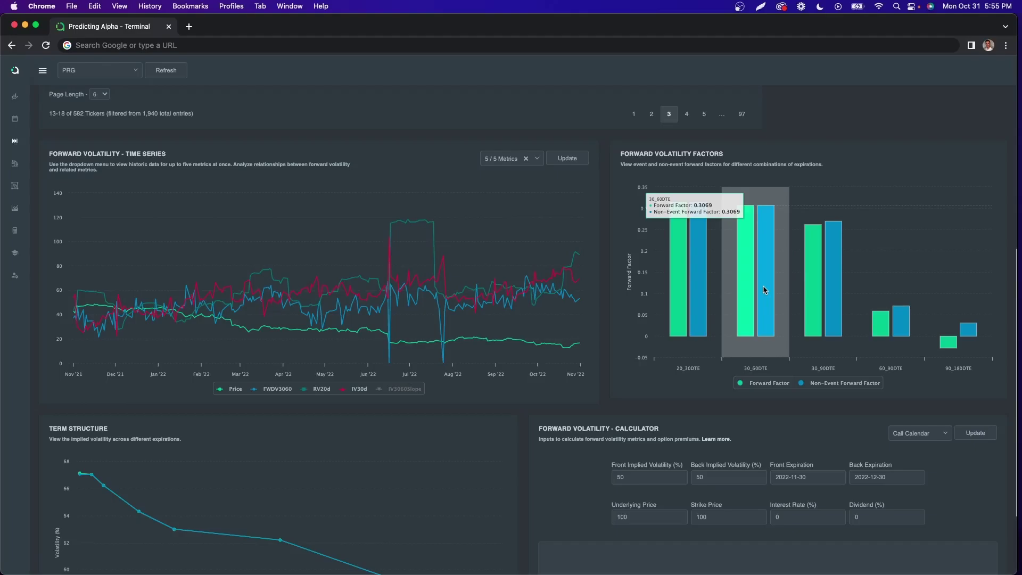
pyautogui.scroll(-3, 764, 290)
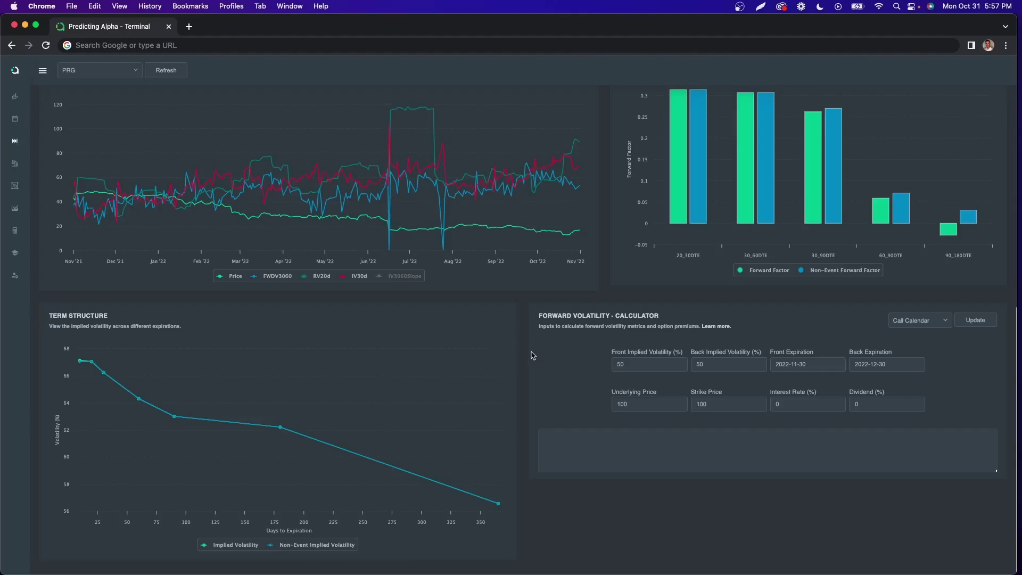
pyautogui.scroll(2, 533, 356)
pyautogui.scroll(4, 532, 357)
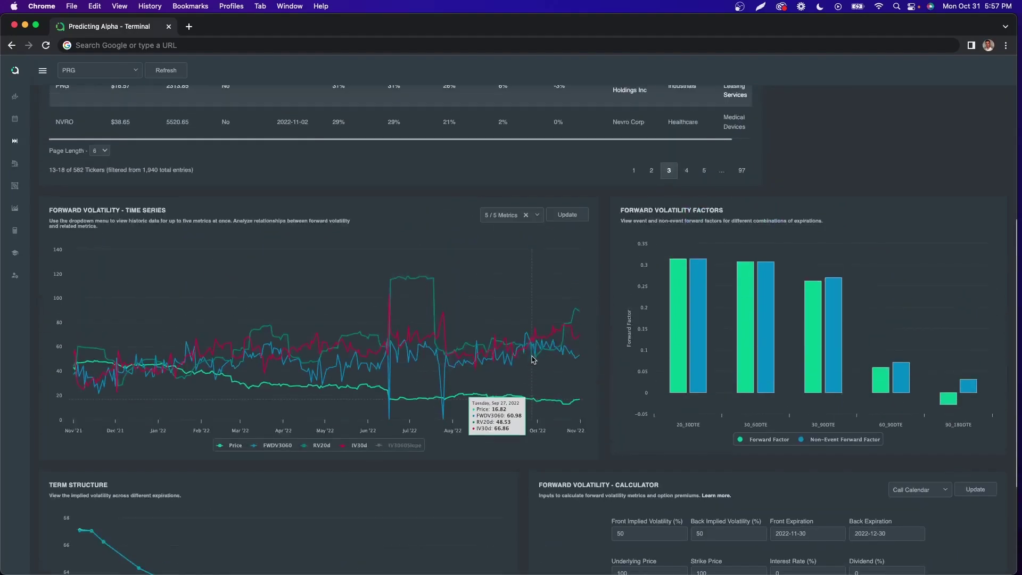
pyautogui.scroll(6, 533, 360)
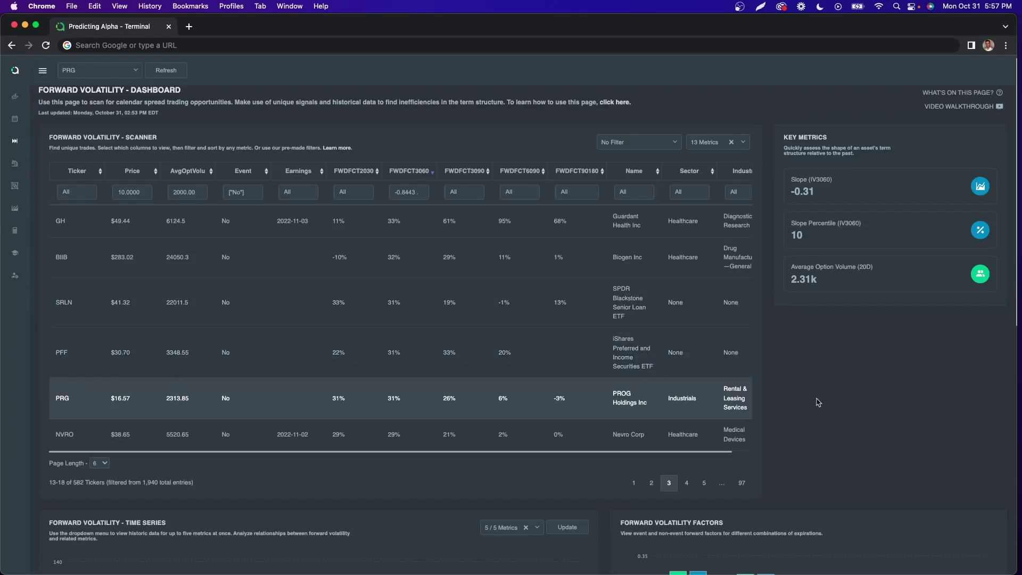
pyautogui.scroll(-5, 830, 368)
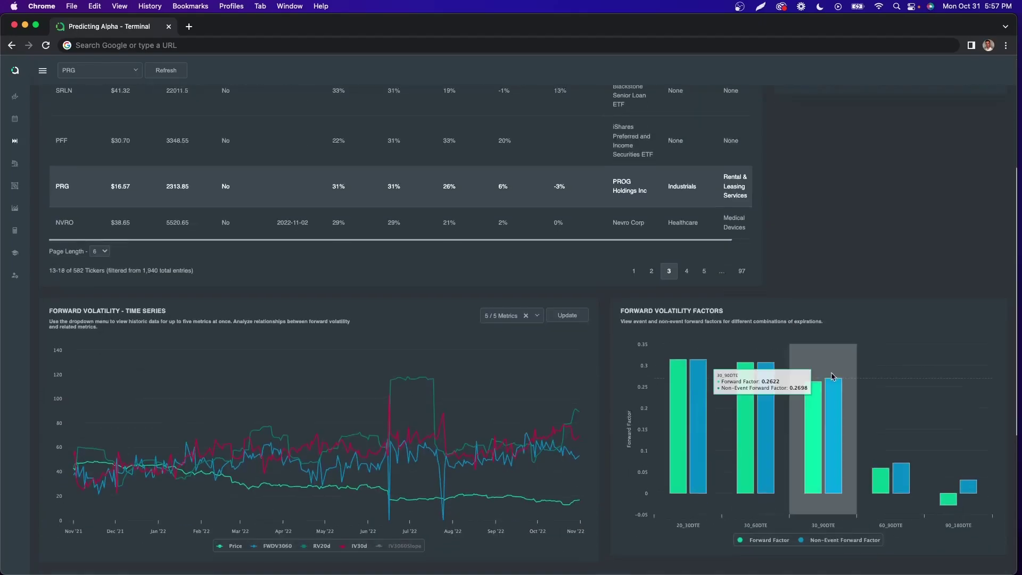
pyautogui.scroll(-1, 828, 384)
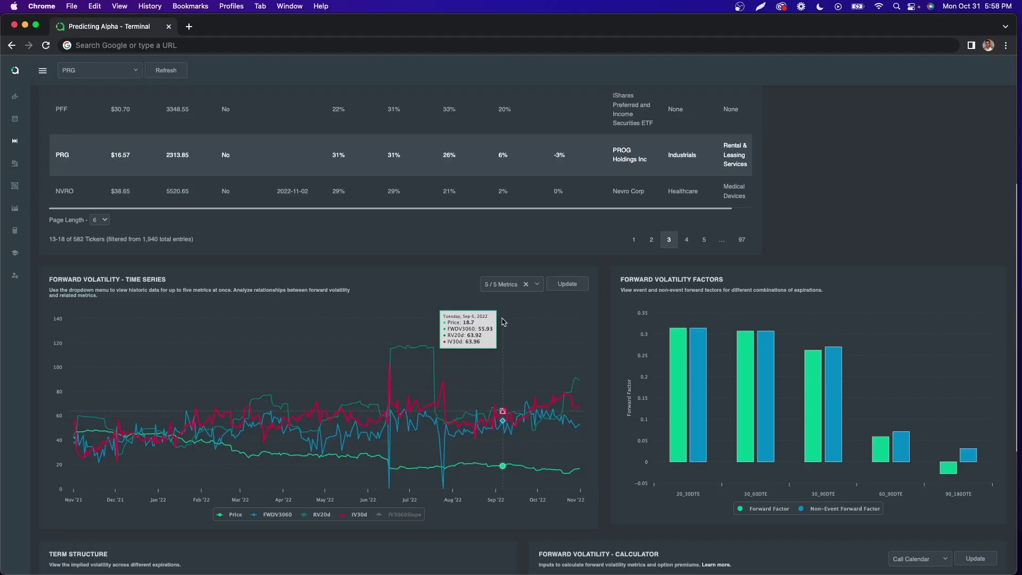
pyautogui.scroll(-5, 503, 322)
pyautogui.moveTo(540, 324); pyautogui.dragTo(749, 347)
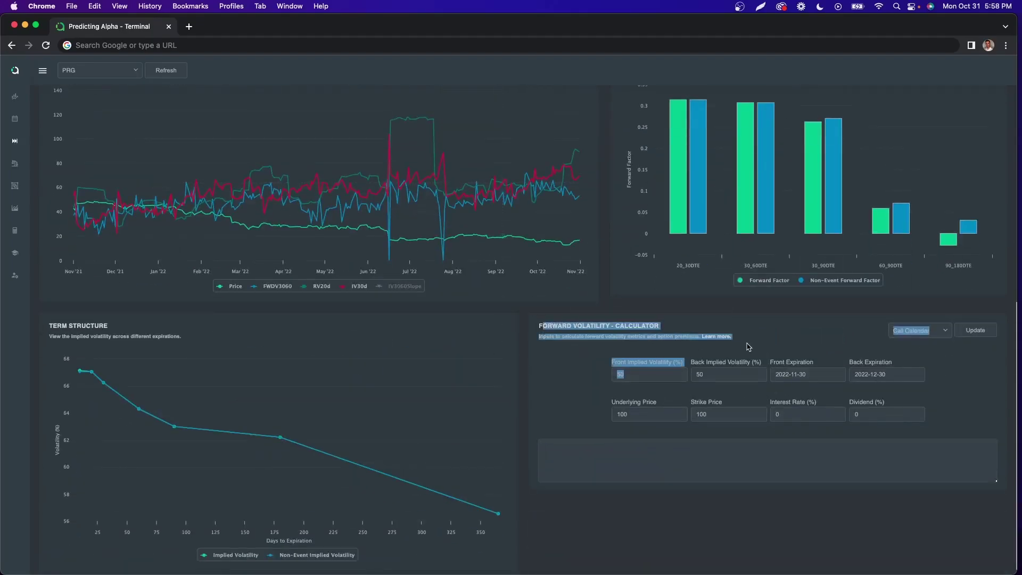
# Leave the terminal and bring up the thinkorswim window showing PRG's option chain.
pyautogui.click(749, 346)
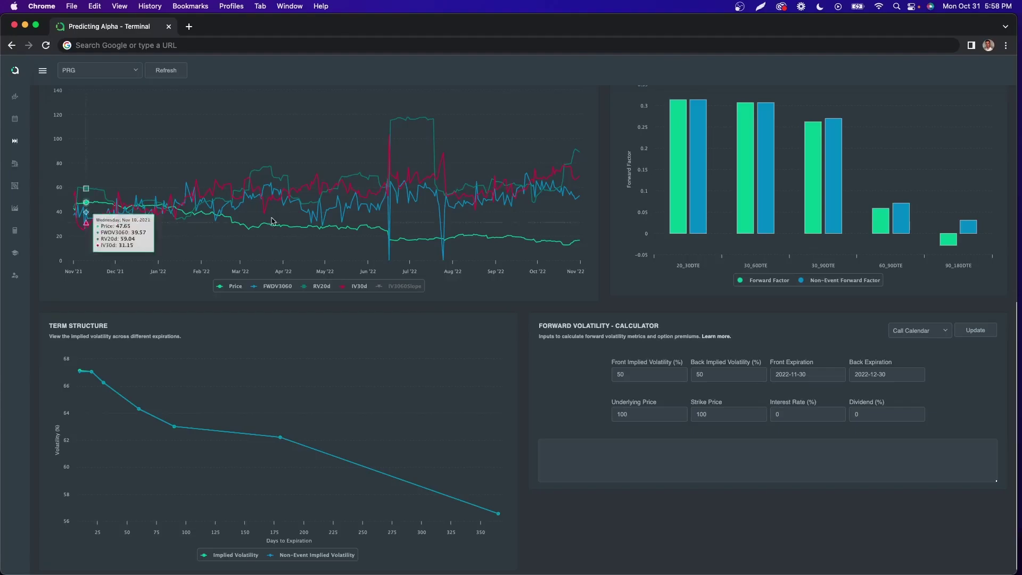
pyautogui.hotkey('ctrl', 'Up')
pyautogui.click(372, 248)
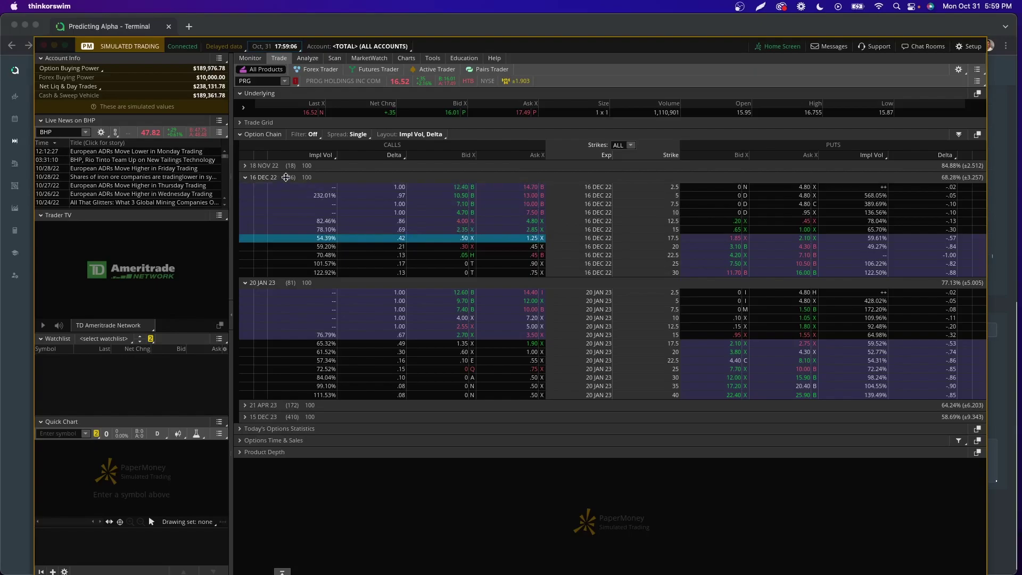
# Expand the 16 DEC 22 and 20 JAN 23 expirations in the PRG option chain.
pyautogui.click(260, 178)
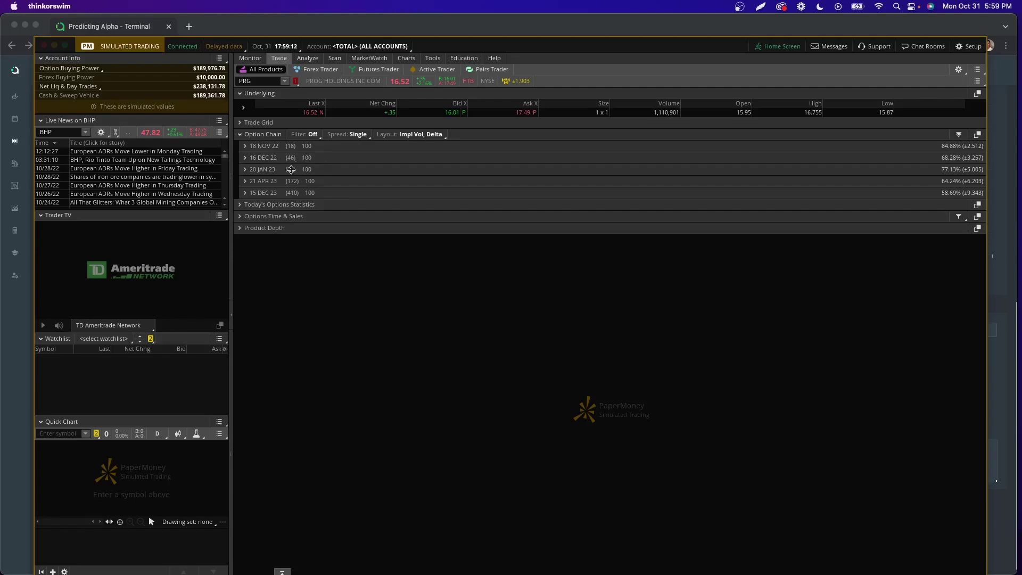
pyautogui.click(259, 157)
pyautogui.click(264, 282)
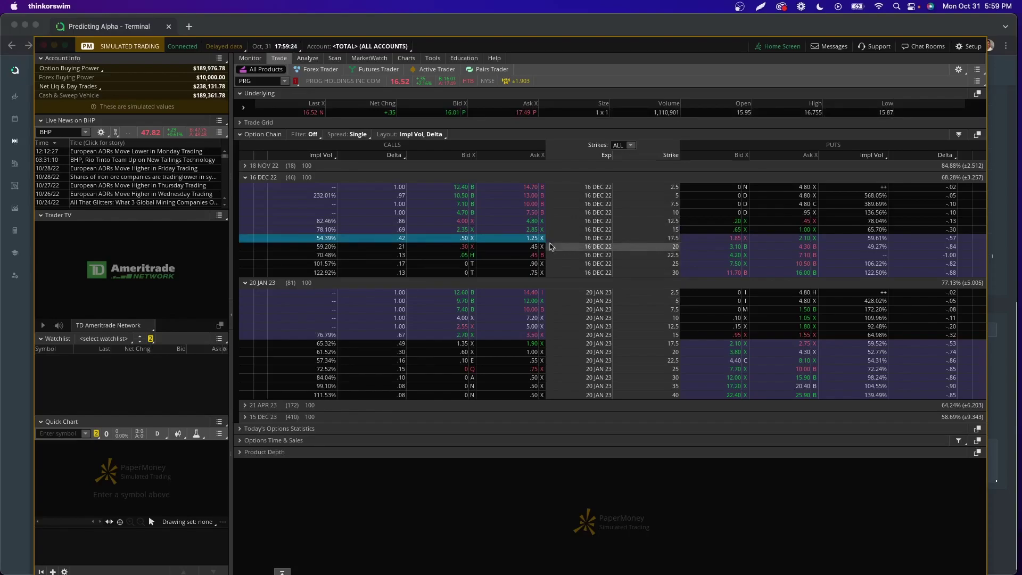
# Create a PRG 17.5 call calendar order and bring up its actions for analysis.
pyautogui.rightClick(524, 243)
pyautogui.moveTo(559, 251)
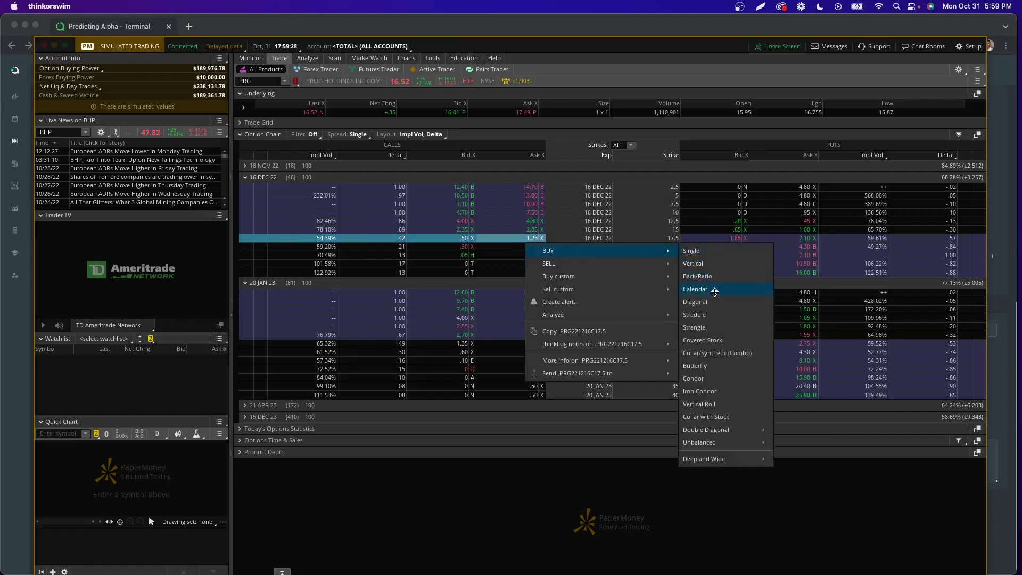
pyautogui.click(697, 289)
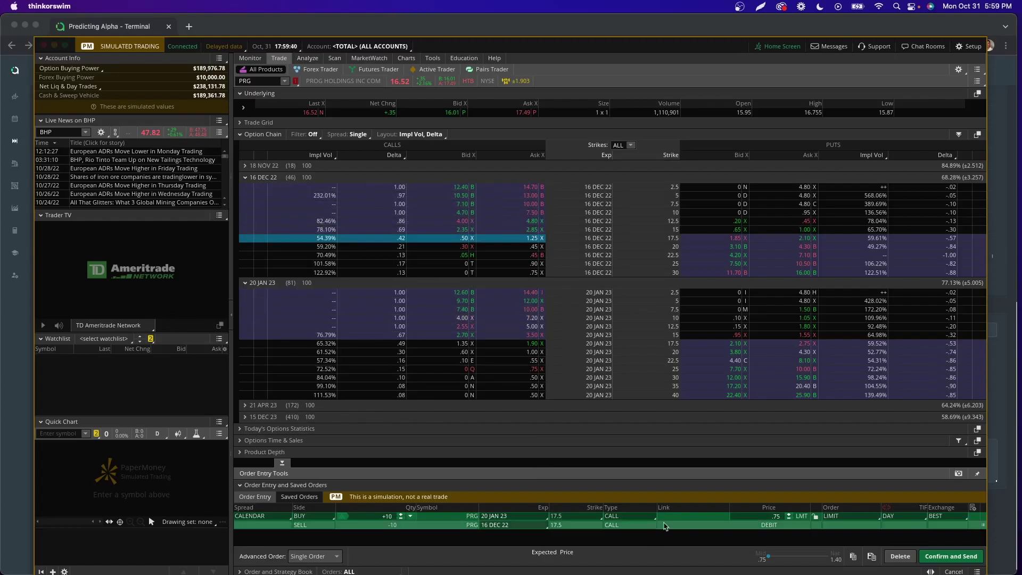
pyautogui.rightClick(671, 518)
pyautogui.click(711, 502)
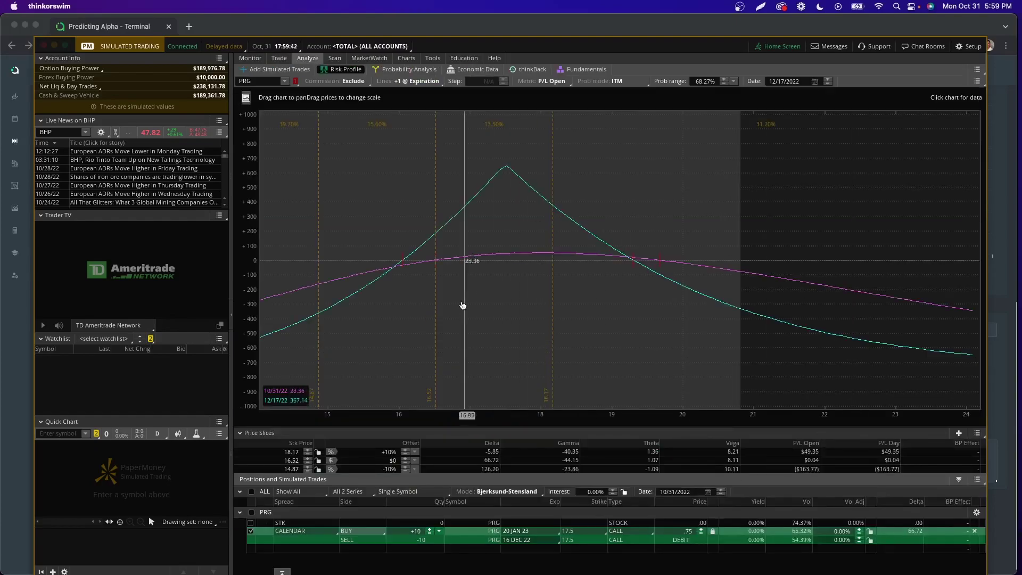
pyautogui.moveTo(468, 337); pyautogui.dragTo(596, 326)
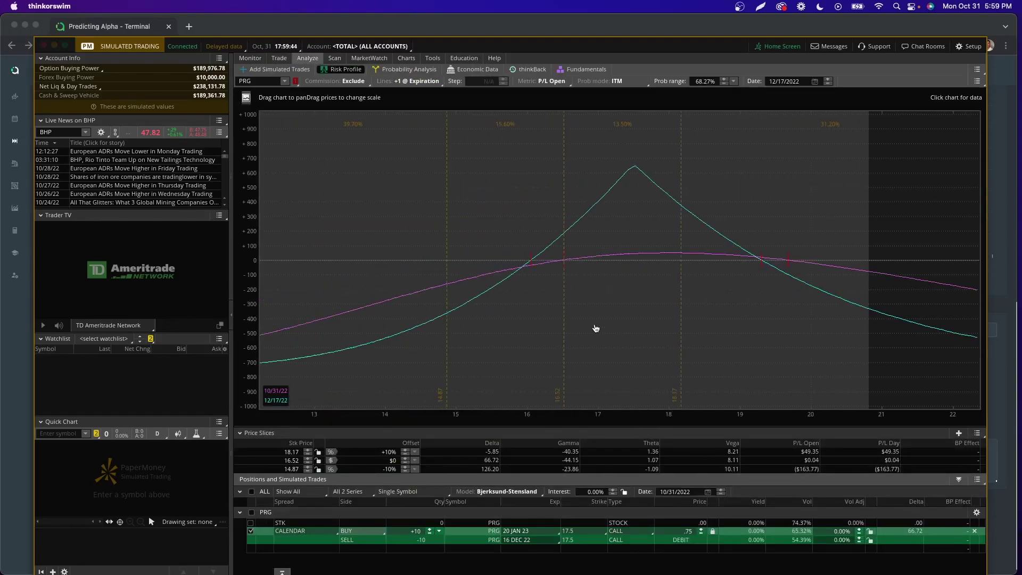
pyautogui.hotkey('ctrl', 'Up')
pyautogui.click(751, 415)
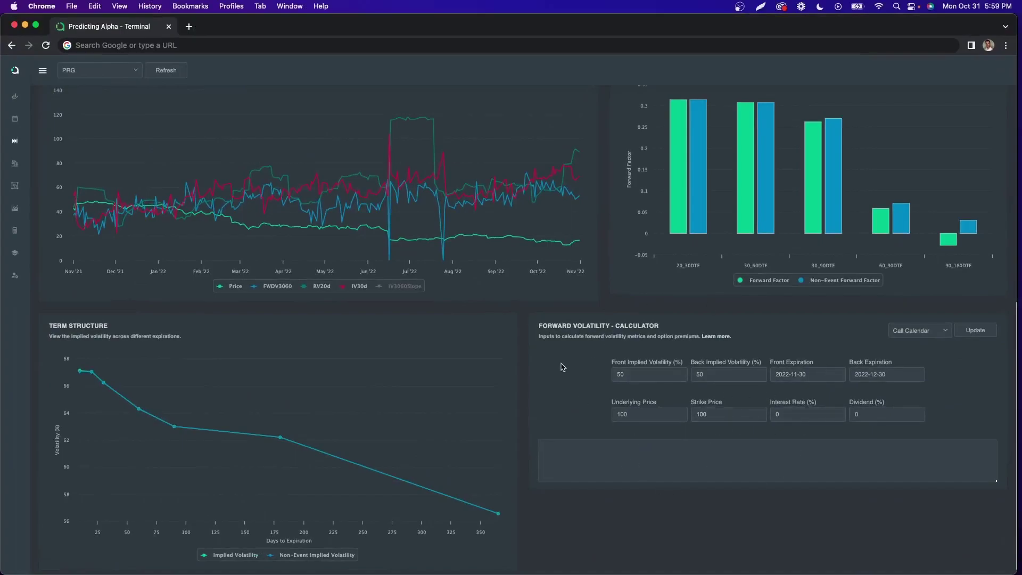
pyautogui.press('super+Tab')
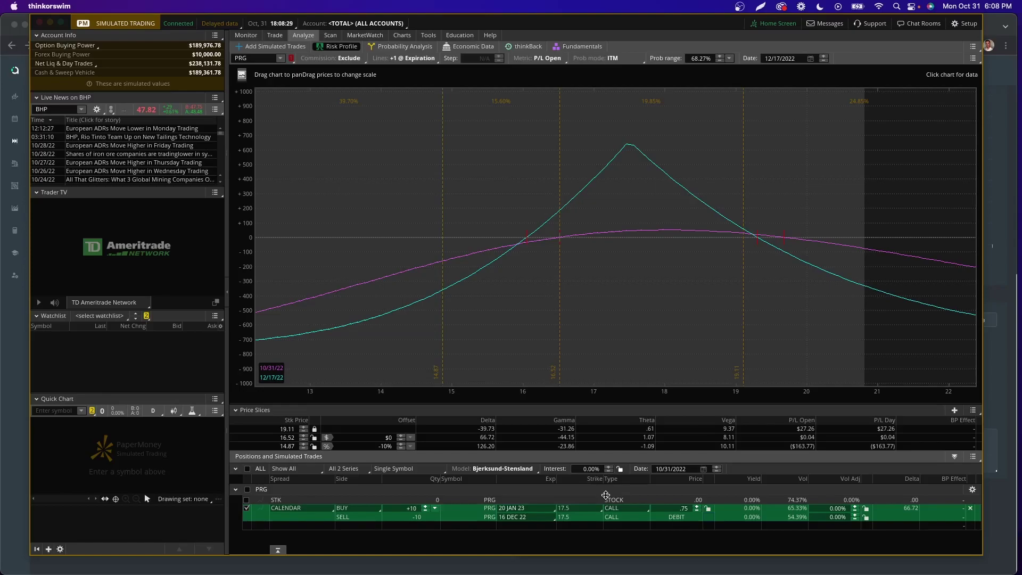
# In the Predicting Alpha calculator, enter front IV 65 and back IV 60.
pyautogui.hotkey('ctrl', 'Up')
pyautogui.click(800, 199)
pyautogui.doubleClick(640, 364)
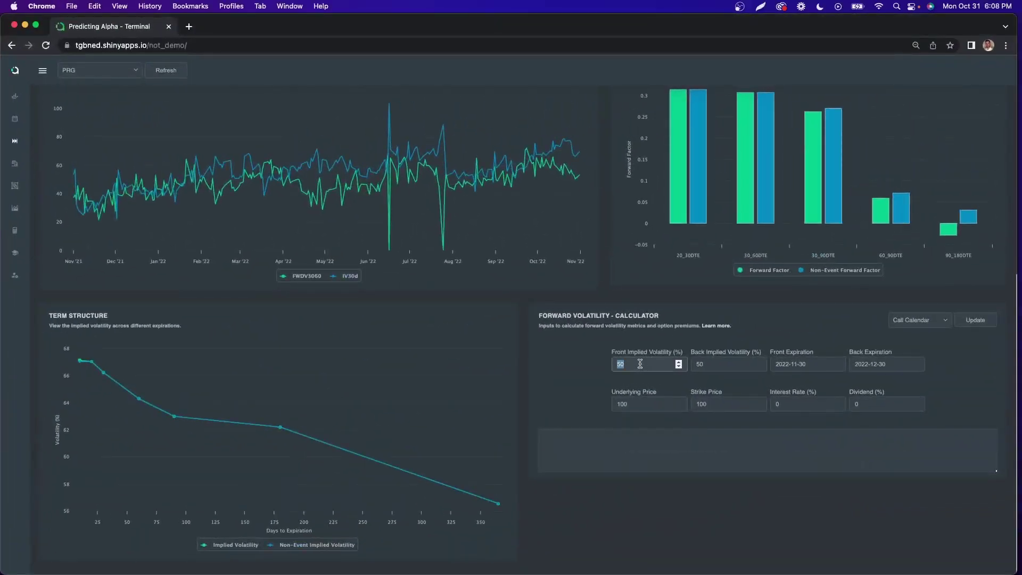
pyautogui.write('6')
pyautogui.press('Tab')
pyautogui.write('60')
pyautogui.press('Tab')
pyautogui.write('60.41')
# Set the front expiration to 2022-12-16 and the back expiration to 2023-01-20.
pyautogui.click(799, 364)
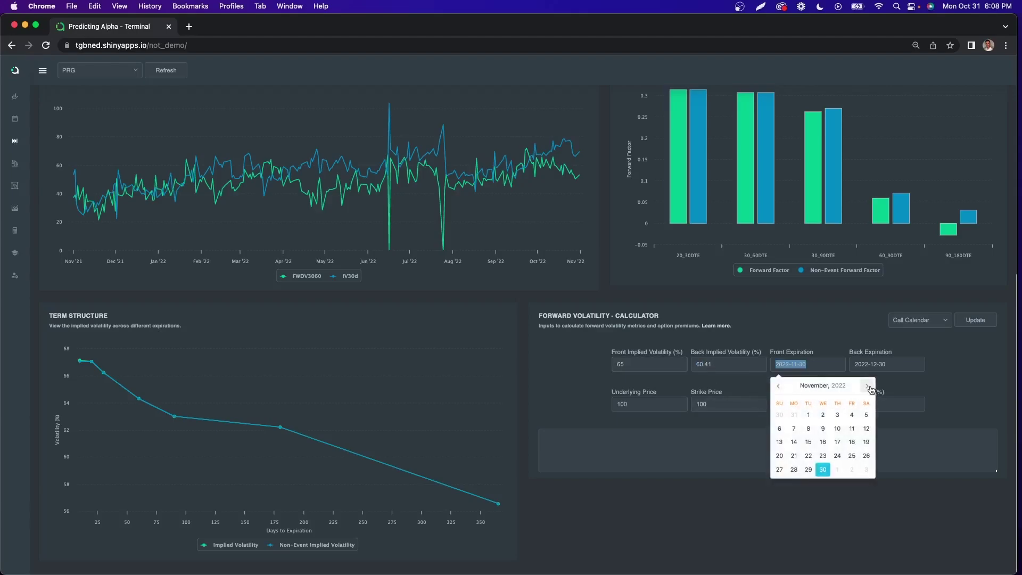
pyautogui.click(868, 386)
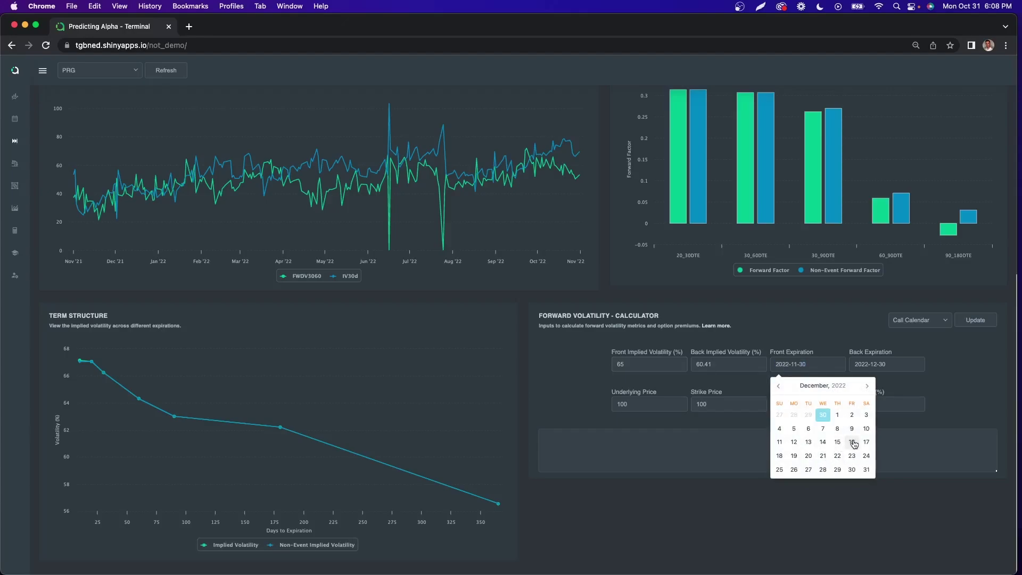
pyautogui.click(854, 445)
pyautogui.click(878, 364)
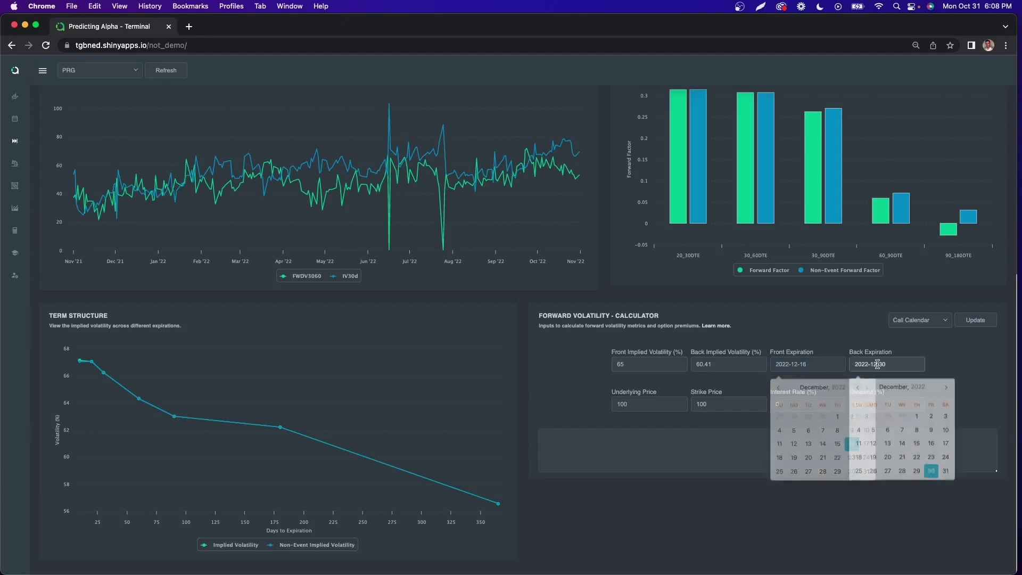
pyautogui.click(948, 387)
pyautogui.click(932, 442)
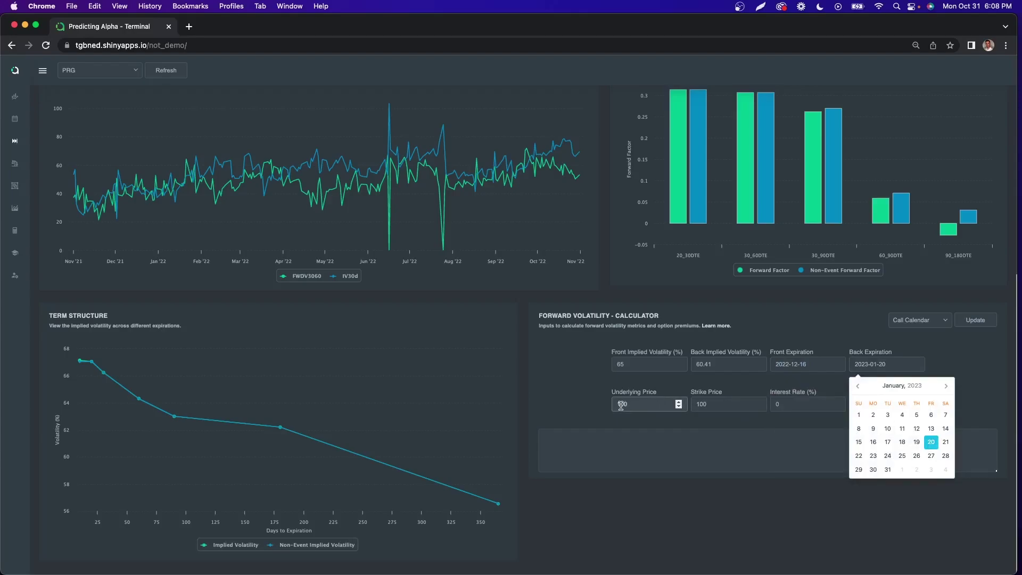
# Enter strike 17.5 and the 16.52 underlying price checked in thinkorswim.
pyautogui.click(697, 404)
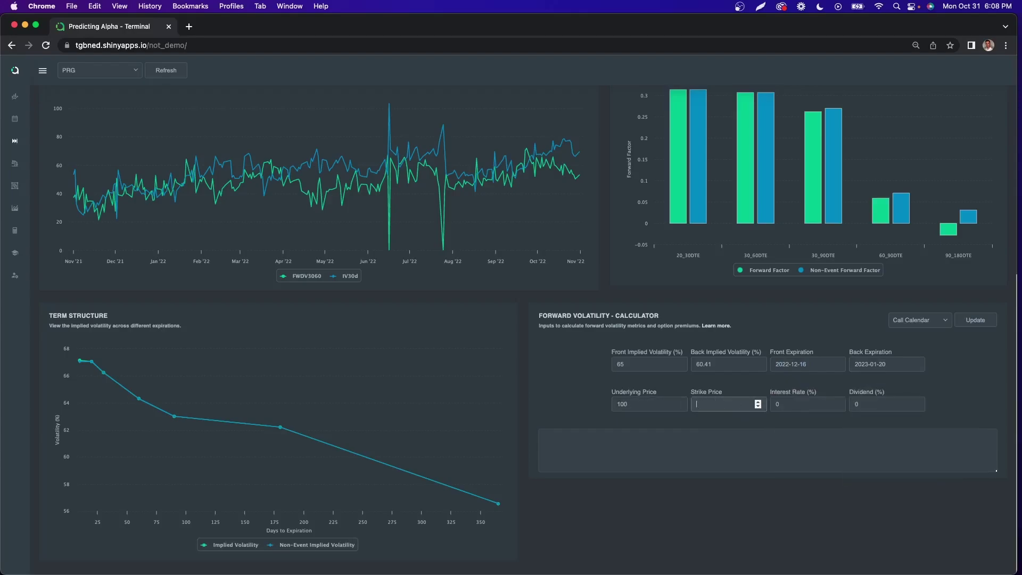
pyautogui.write('17.5')
pyautogui.hotkey('ctrl', 'Up')
pyautogui.click(354, 413)
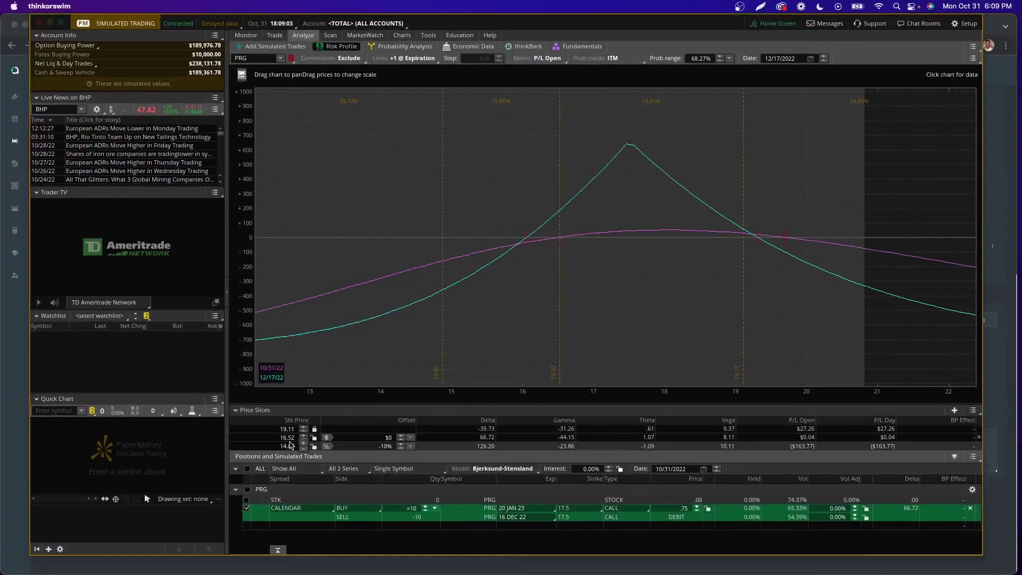
pyautogui.hotkey('ctrl', 'Up')
pyautogui.click(631, 304)
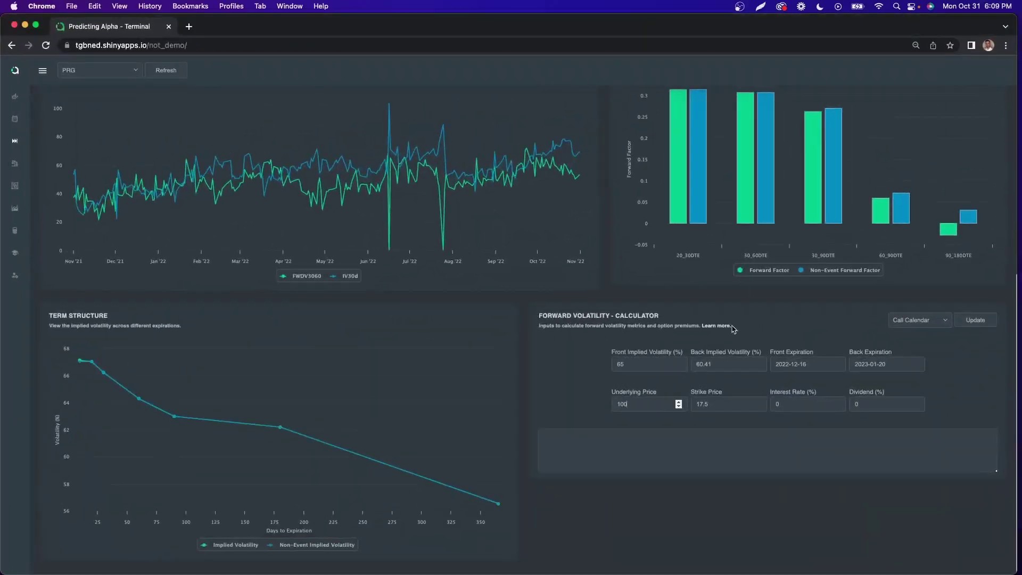
pyautogui.doubleClick(629, 401)
pyautogui.write('16.52')
# Run the calculation and review forward volatility 53.78%, forward factor 20.85%, calendar $0.35.
pyautogui.click(979, 323)
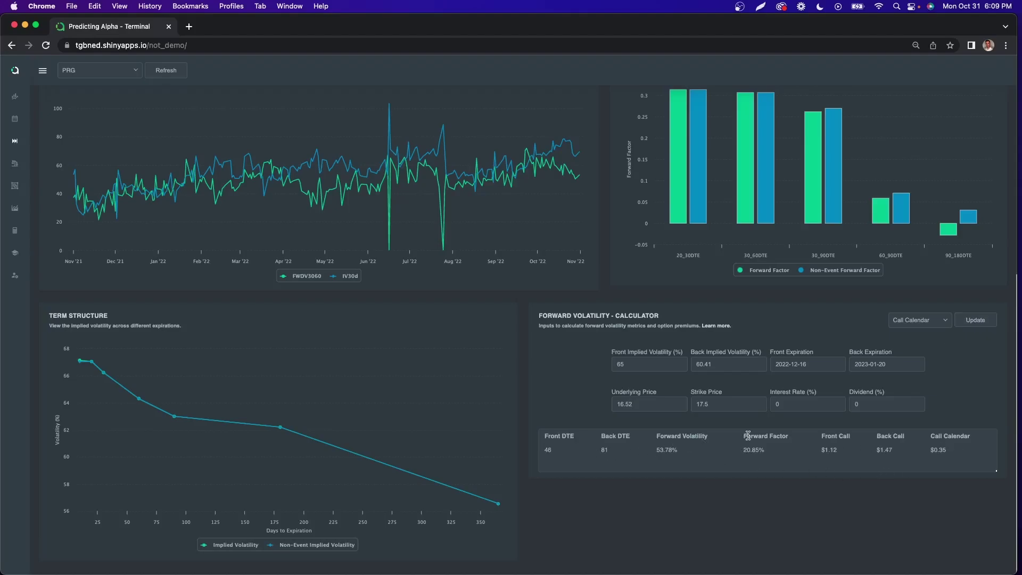
pyautogui.moveTo(745, 437); pyautogui.dragTo(779, 452)
pyautogui.click(781, 454)
pyautogui.scroll(3, 768, 455)
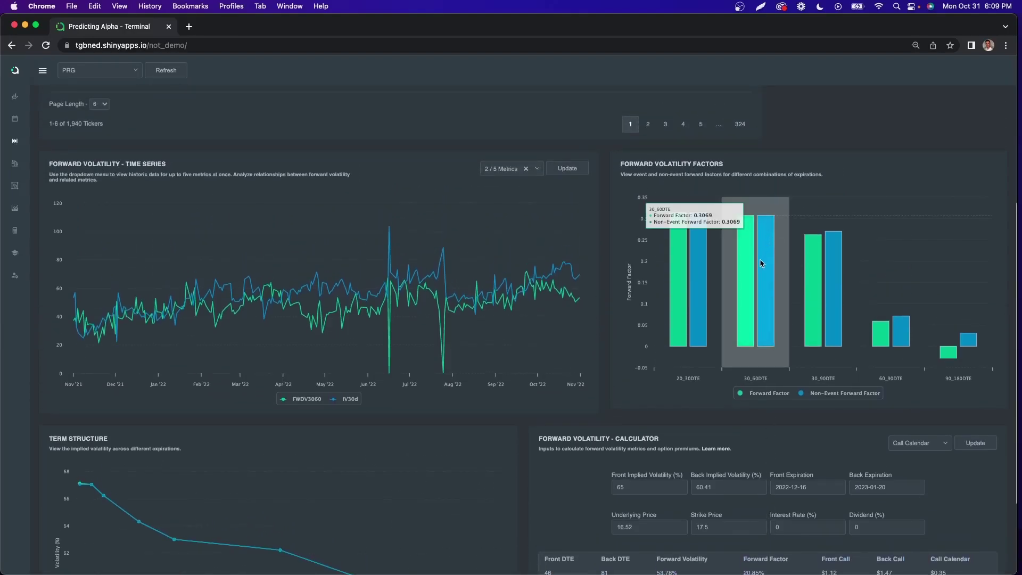
pyautogui.scroll(-3, 761, 263)
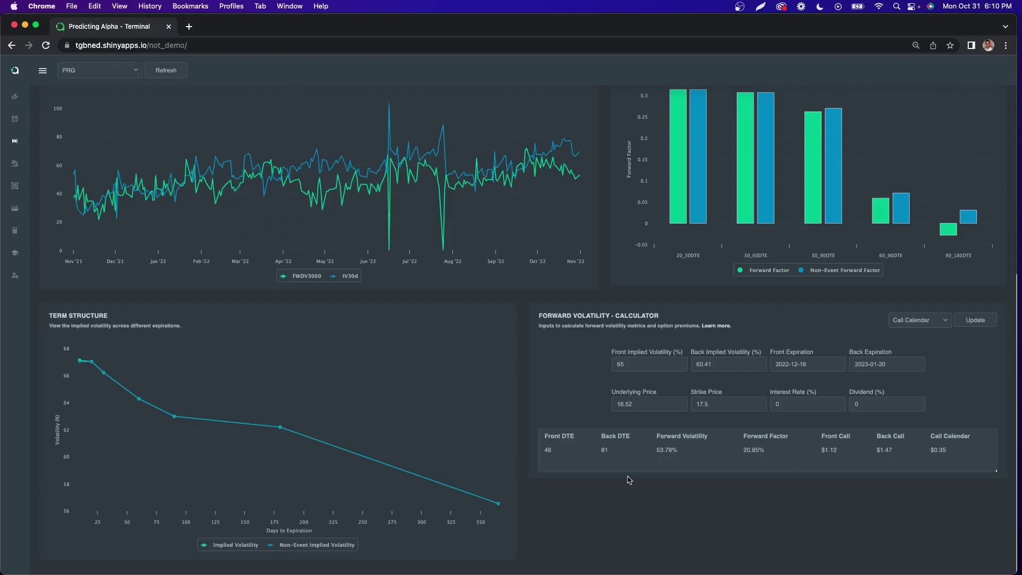
# Change front IV to 53.78 and recalculate, checking the $0.61 call calendar value.
pyautogui.doubleClick(632, 360)
pyautogui.write('5')
pyautogui.click(980, 322)
pyautogui.click(982, 323)
pyautogui.moveTo(931, 451); pyautogui.dragTo(956, 454)
pyautogui.click(958, 454)
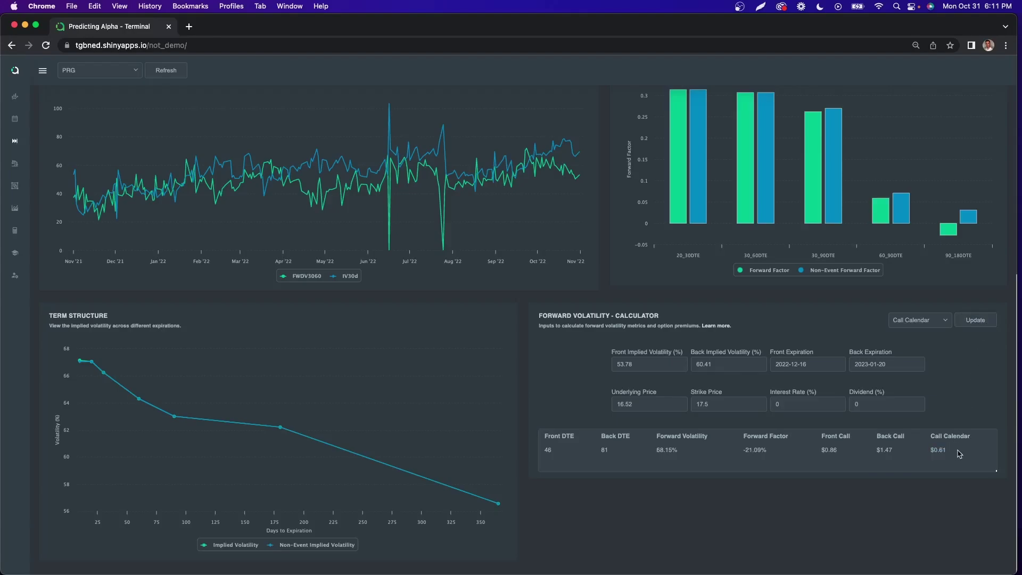